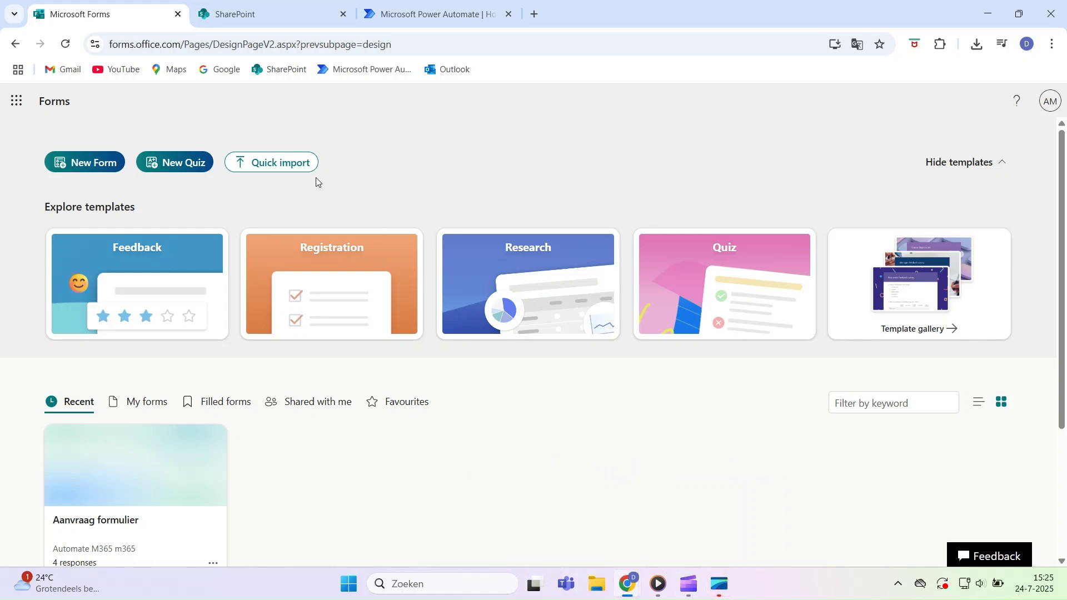
Scroll down the Forms home page to find the Aanvraag formulier form card.
{"action": "scroll", "coordinate": [30, 295], "scroll_direction": "down", "scroll_amount": 2}
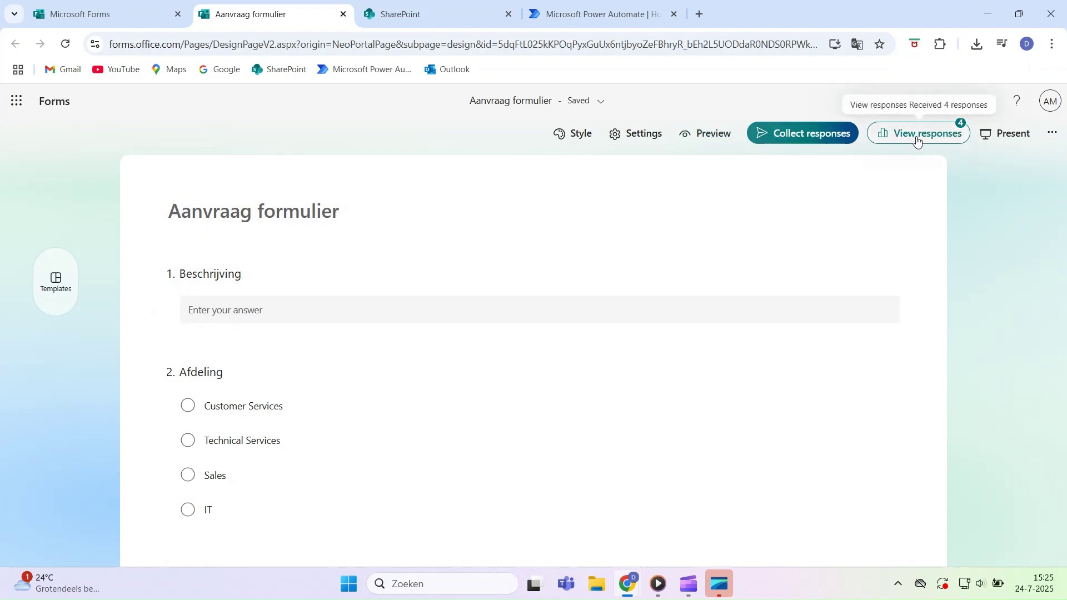
Open the Aanvraag formulier responses in Excel for the web and scroll back to column A.
{"action": "left_click", "coordinate": [905, 136]}
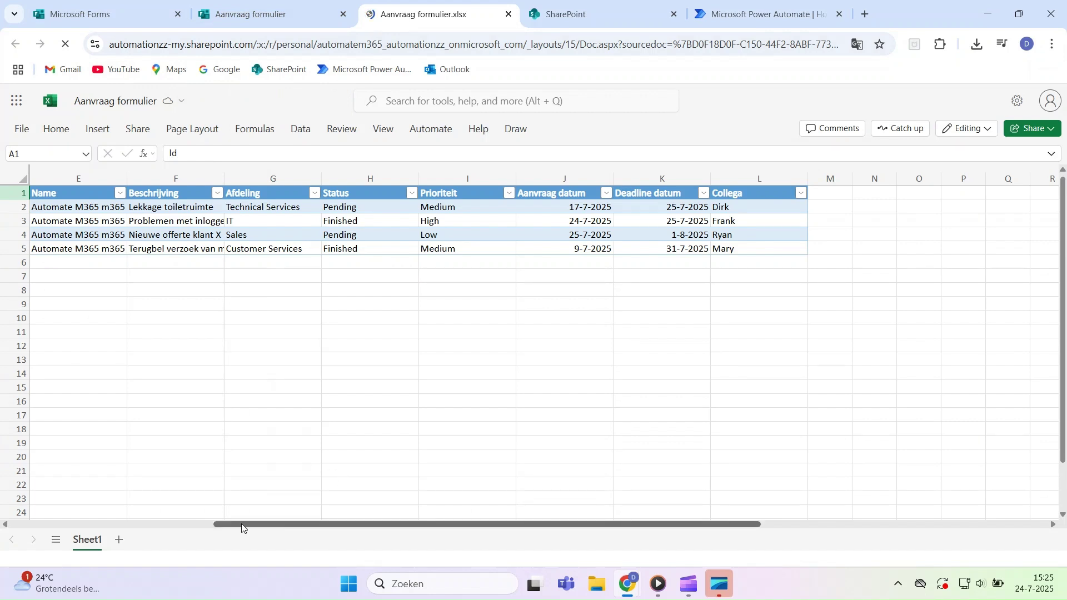
{"action": "left_click_drag", "start_coordinate": [241, 526], "coordinate": [128, 528]}
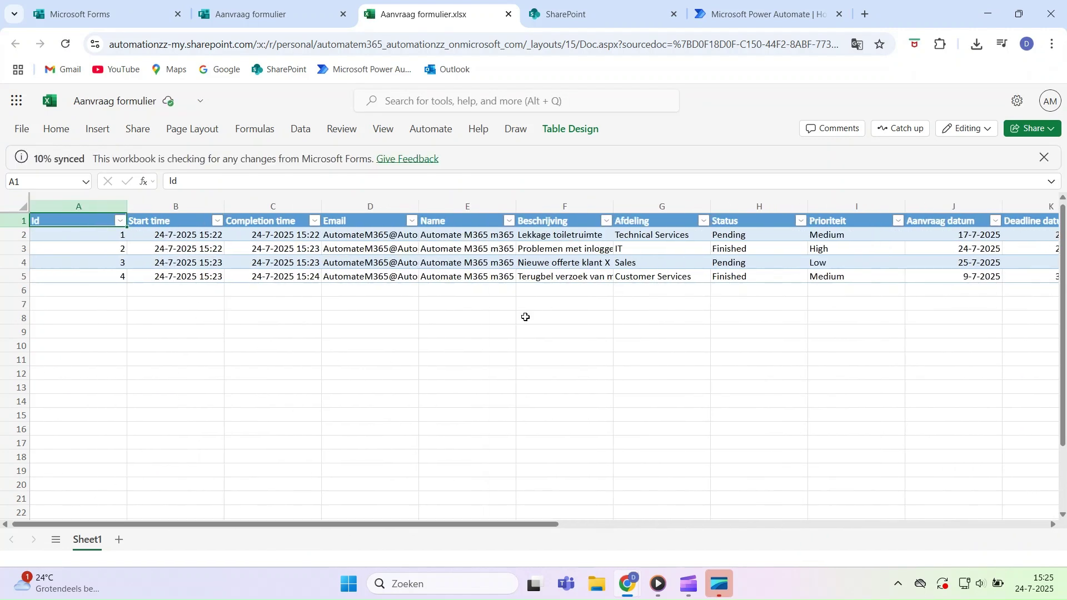
Return to the Aanvraag formulier tab and scroll through the per-question response charts.
{"action": "left_click", "coordinate": [288, 22]}
{"action": "scroll", "coordinate": [353, 252], "scroll_direction": "up", "scroll_amount": 1}
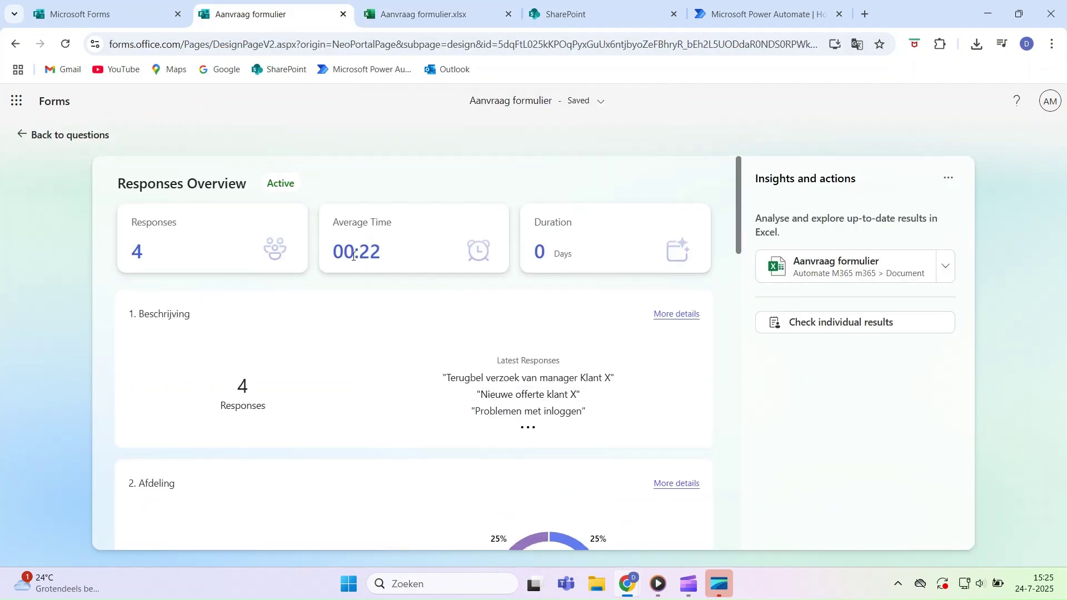
{"action": "scroll", "coordinate": [180, 239], "scroll_direction": "down", "scroll_amount": 6}
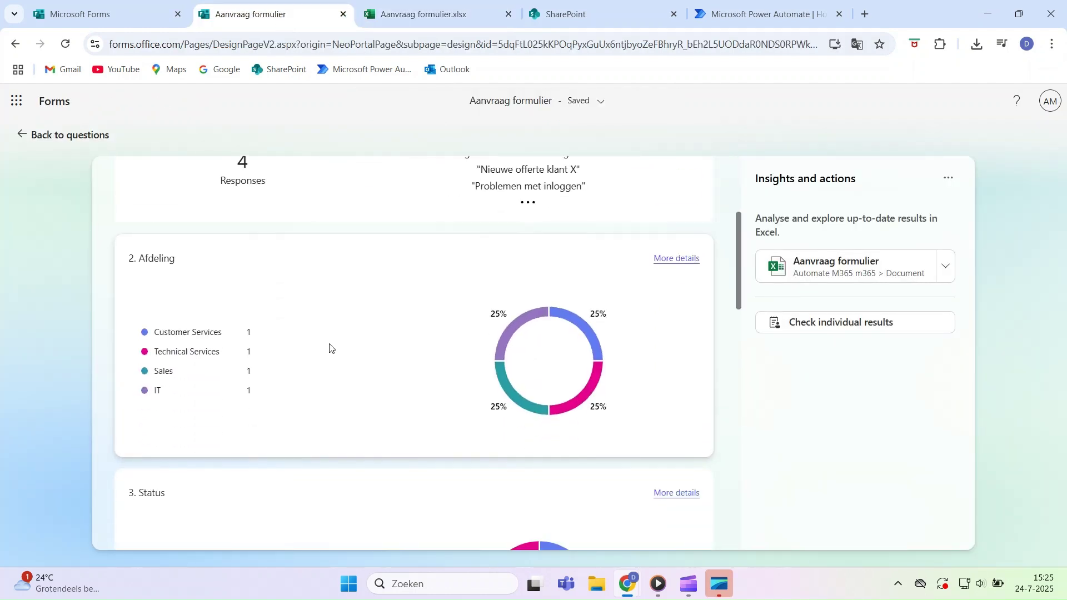
{"action": "scroll", "coordinate": [497, 303], "scroll_direction": "down", "scroll_amount": 8}
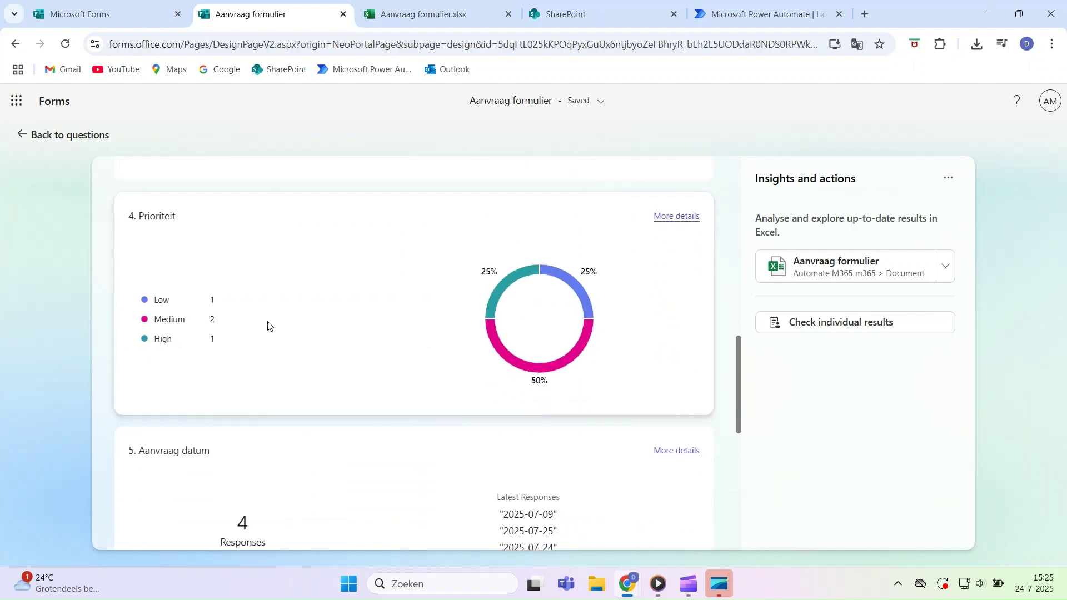
{"action": "scroll", "coordinate": [200, 376], "scroll_direction": "down", "scroll_amount": 6}
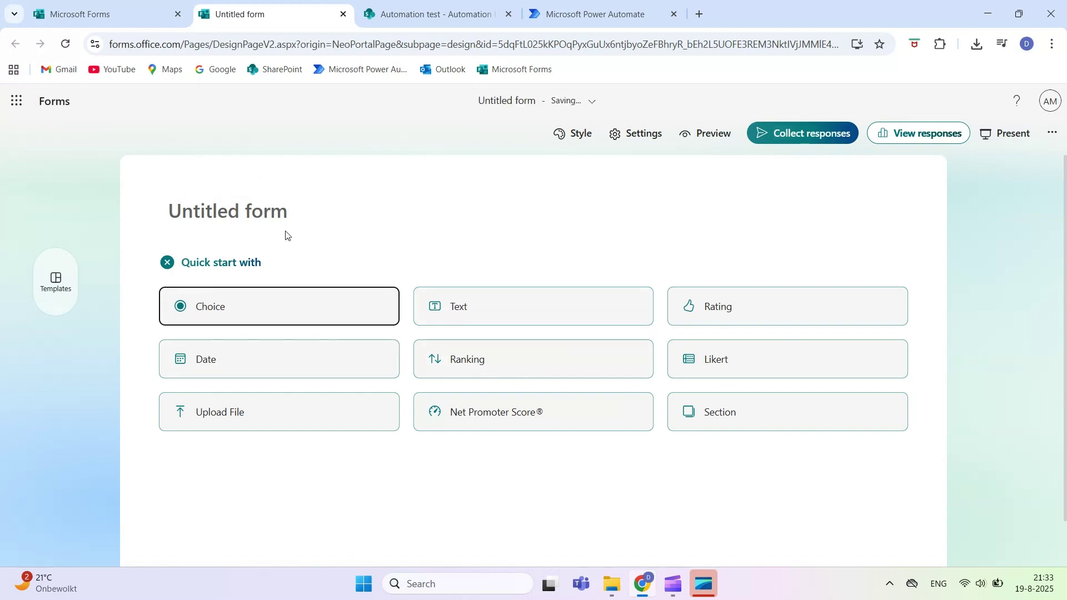
Title the new form 'Training request form' and add a text question 'Description'.
{"action": "left_click", "coordinate": [270, 220]}
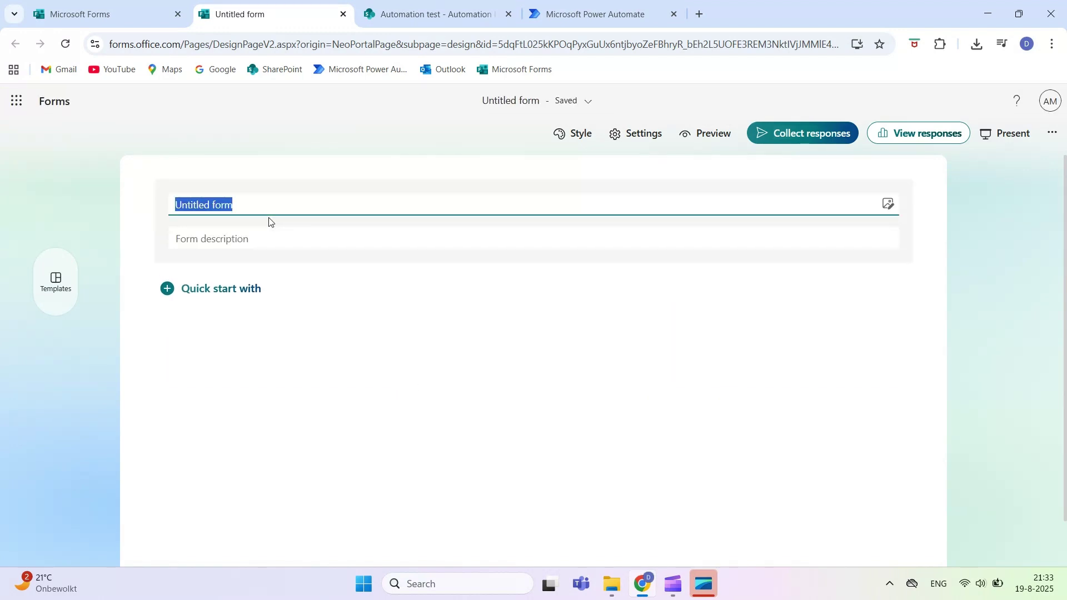
{"action": "type", "text": "Training "}
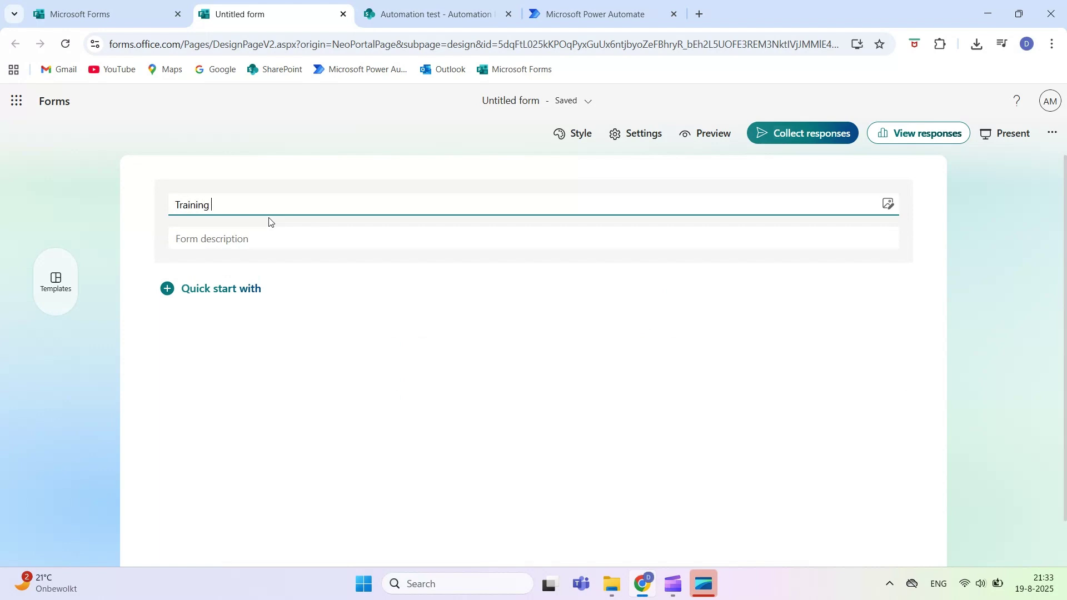
{"action": "type", "text": "request form"}
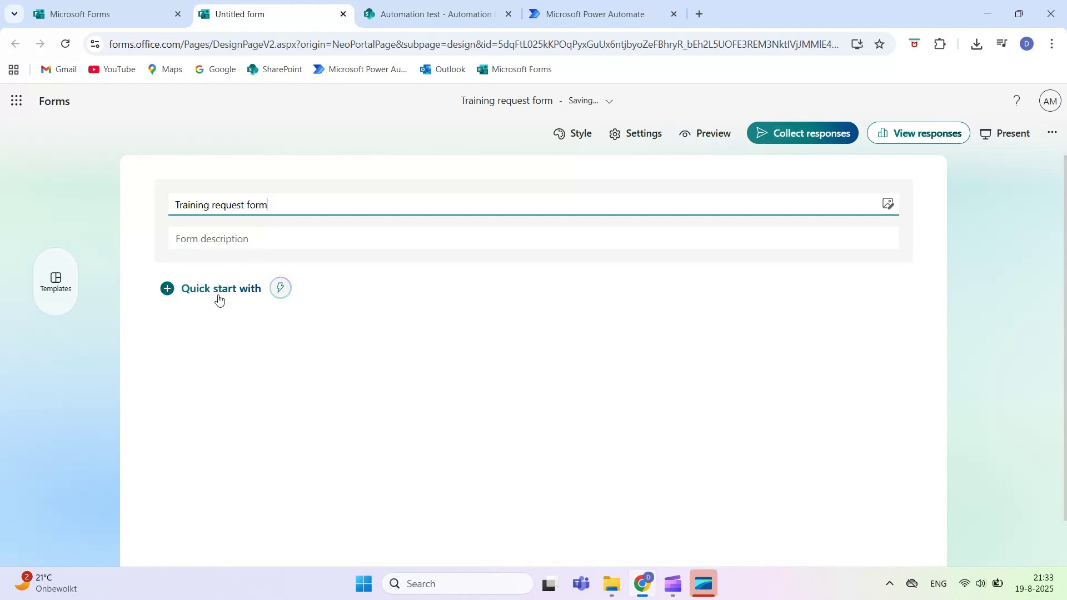
{"action": "left_click", "coordinate": [220, 300]}
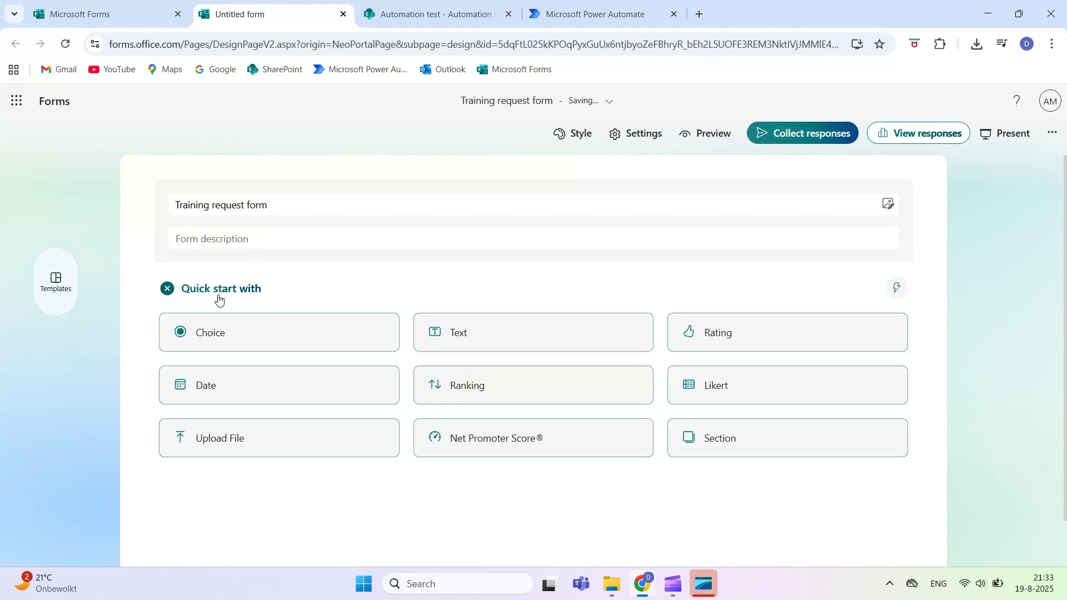
{"action": "left_click", "coordinate": [477, 349]}
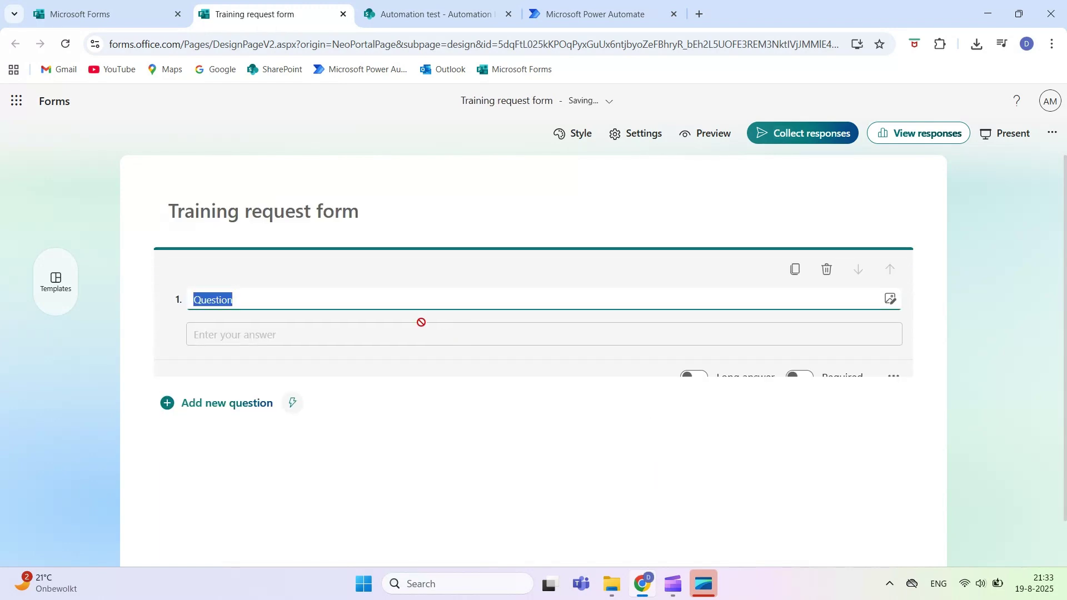
{"action": "type", "text": "Desc"}
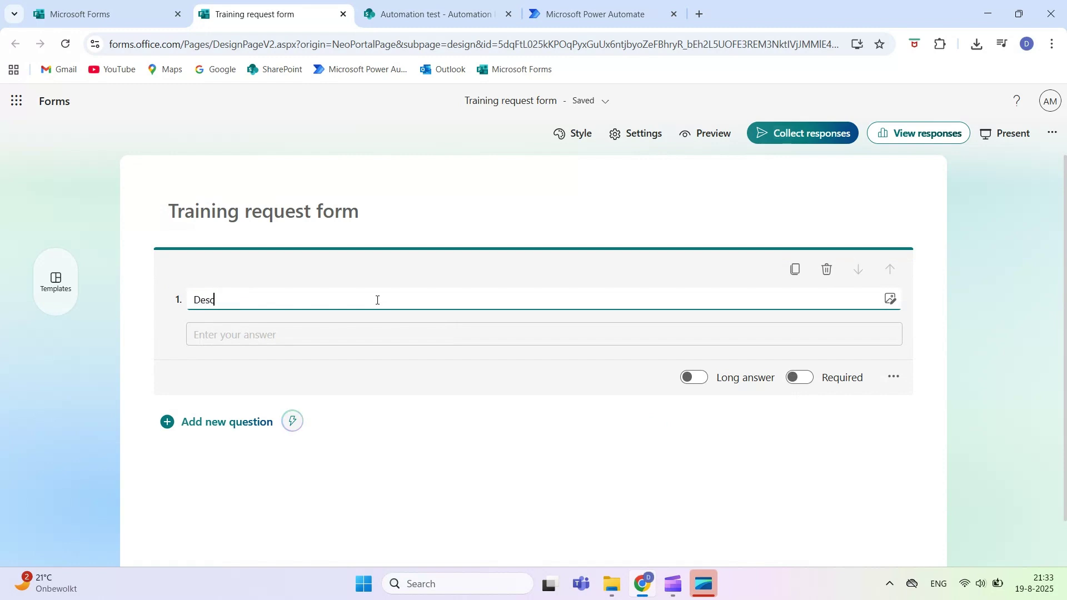
{"action": "type", "text": "ription"}
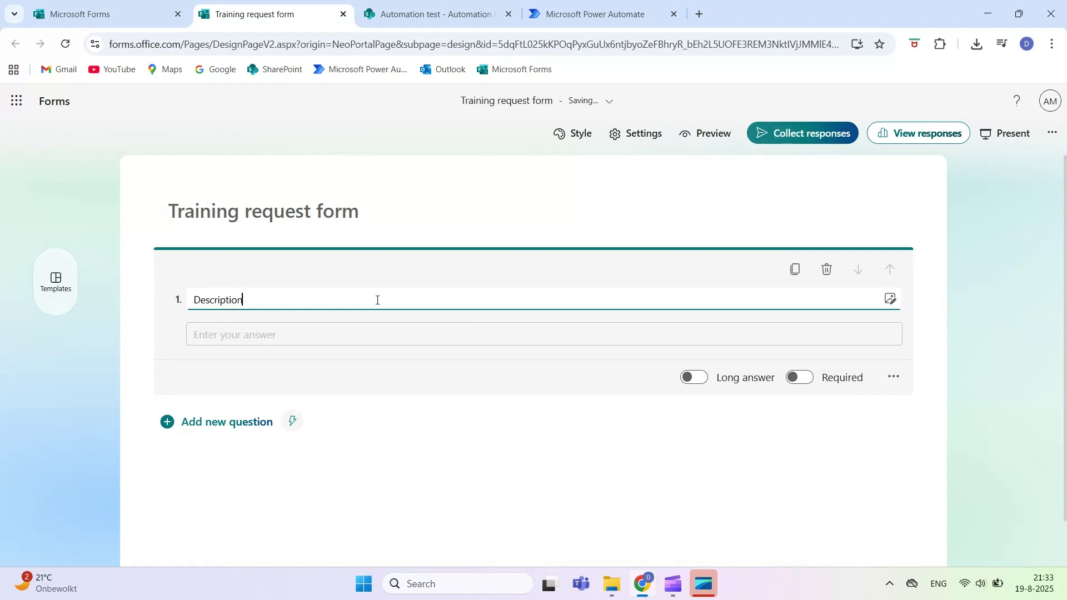
Add a second question of type choice, titled 'Department'.
{"action": "left_click", "coordinate": [80, 441]}
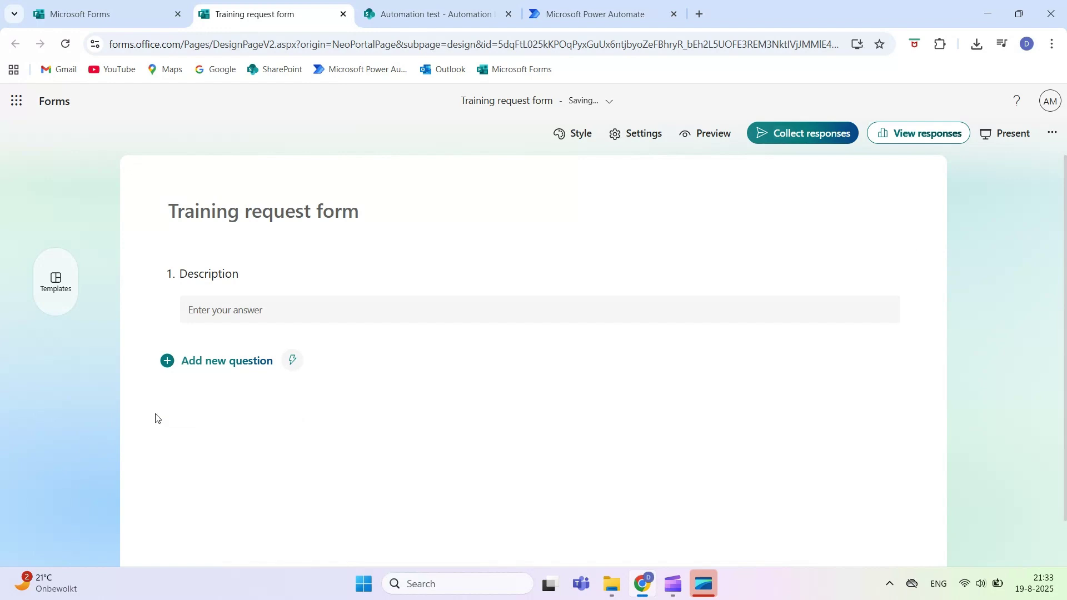
{"action": "left_click", "coordinate": [240, 361]}
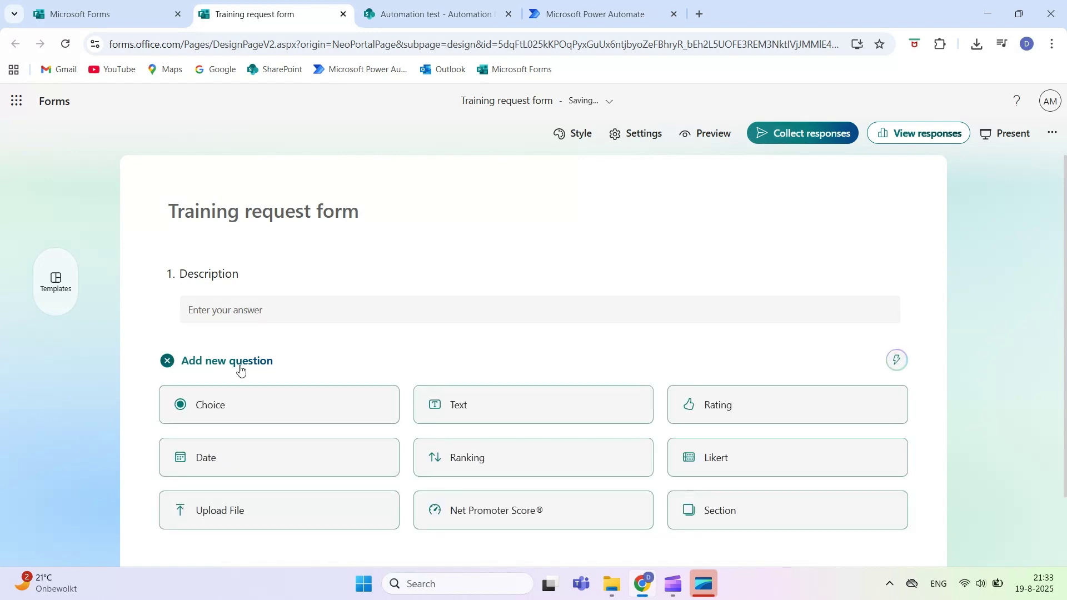
{"action": "left_click", "coordinate": [236, 404]}
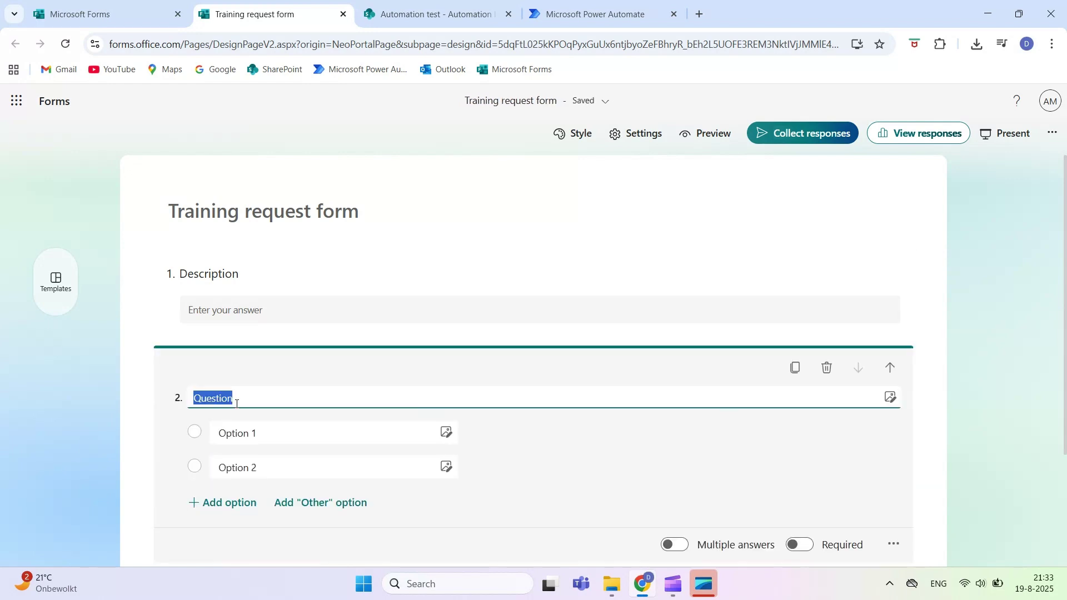
{"action": "scroll", "coordinate": [103, 393], "scroll_direction": "down", "scroll_amount": 1}
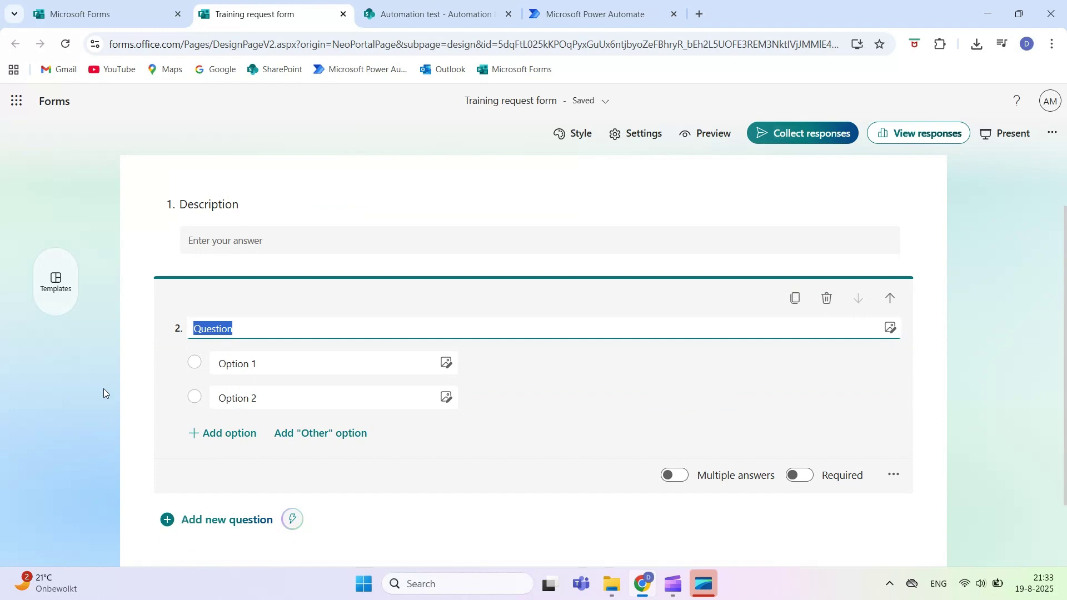
{"action": "type", "text": "Depar"}
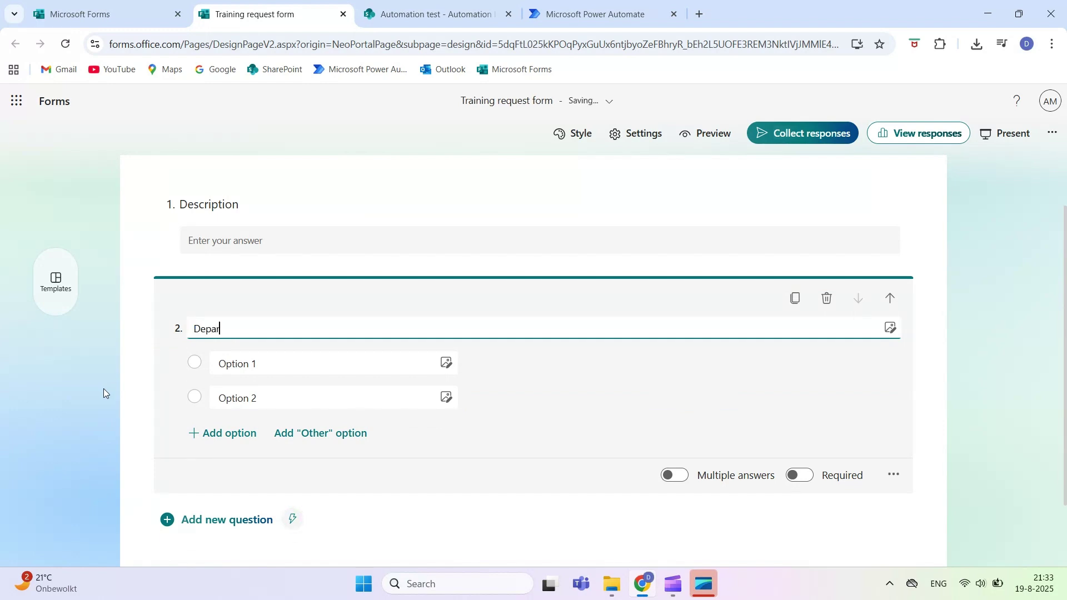
{"action": "type", "text": "tment"}
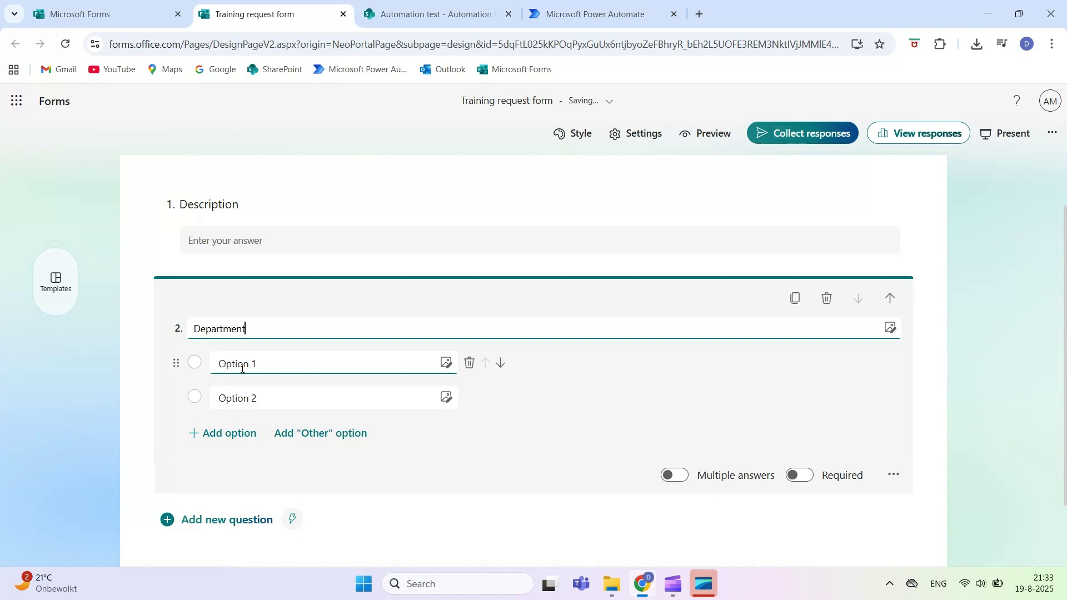
Fill in Department options Customer Service, Technical services, Sales, IT and HR.
{"action": "left_click", "coordinate": [242, 368]}
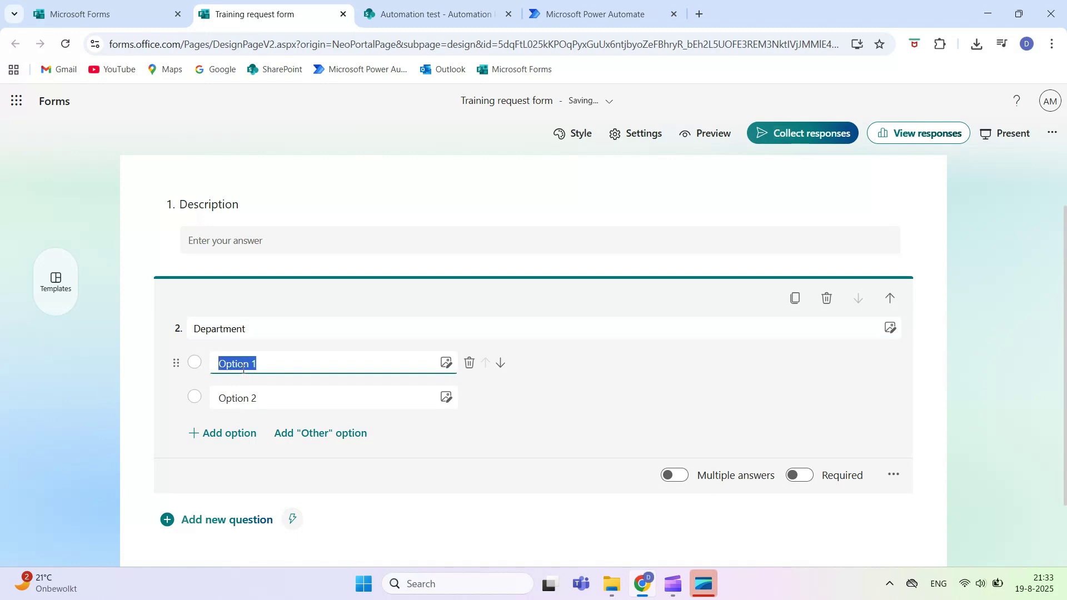
{"action": "type", "text": "Customer Service"}
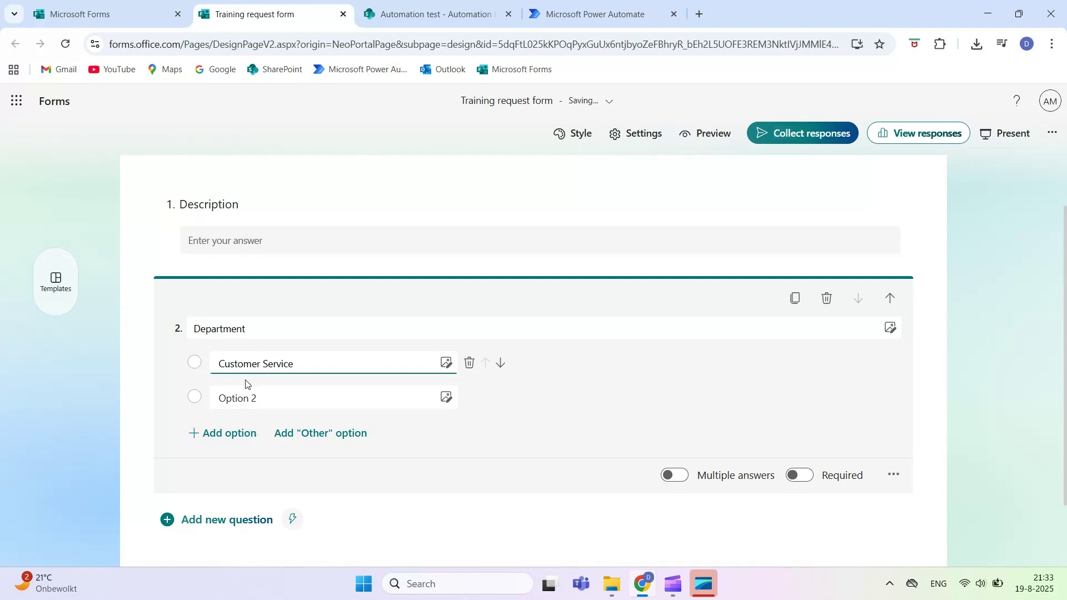
{"action": "left_click", "coordinate": [250, 395]}
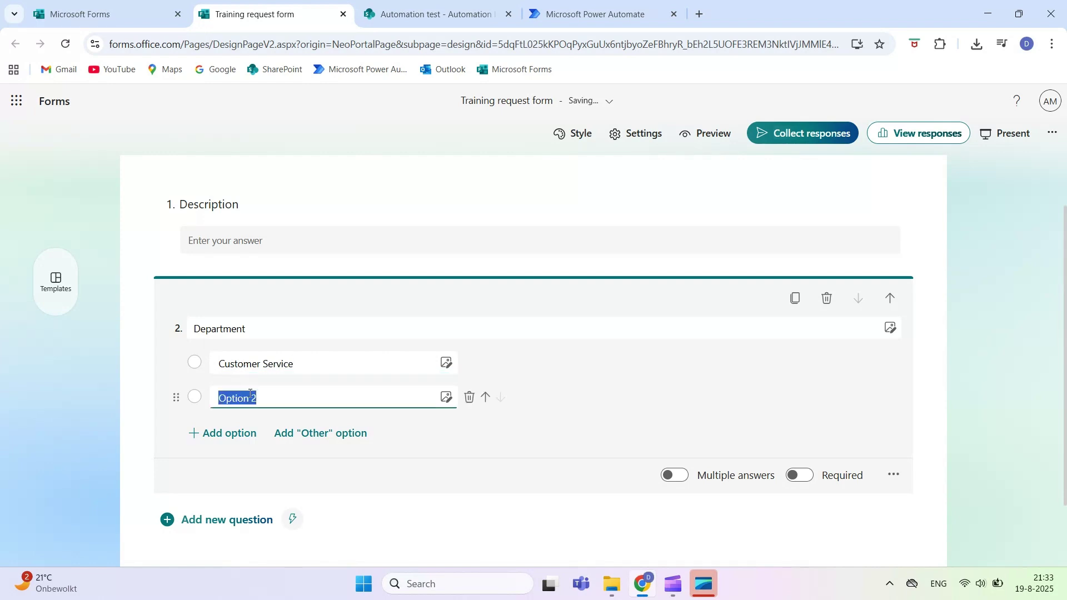
{"action": "type", "text": "T"}
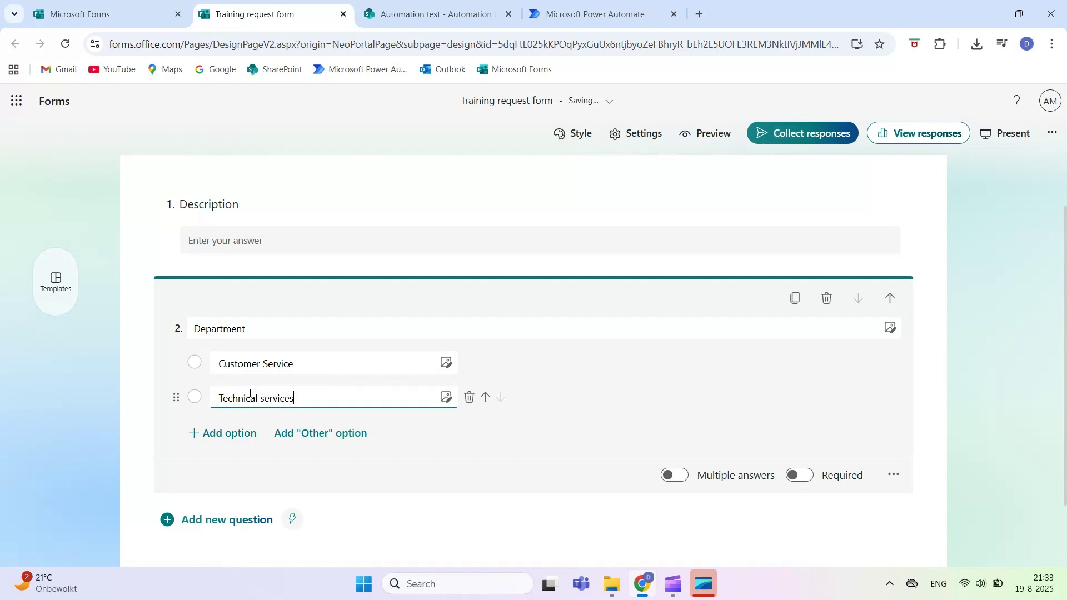
{"action": "type", "text": "echnical services"}
{"action": "key", "text": "Return"}
{"action": "type", "text": "Sales"}
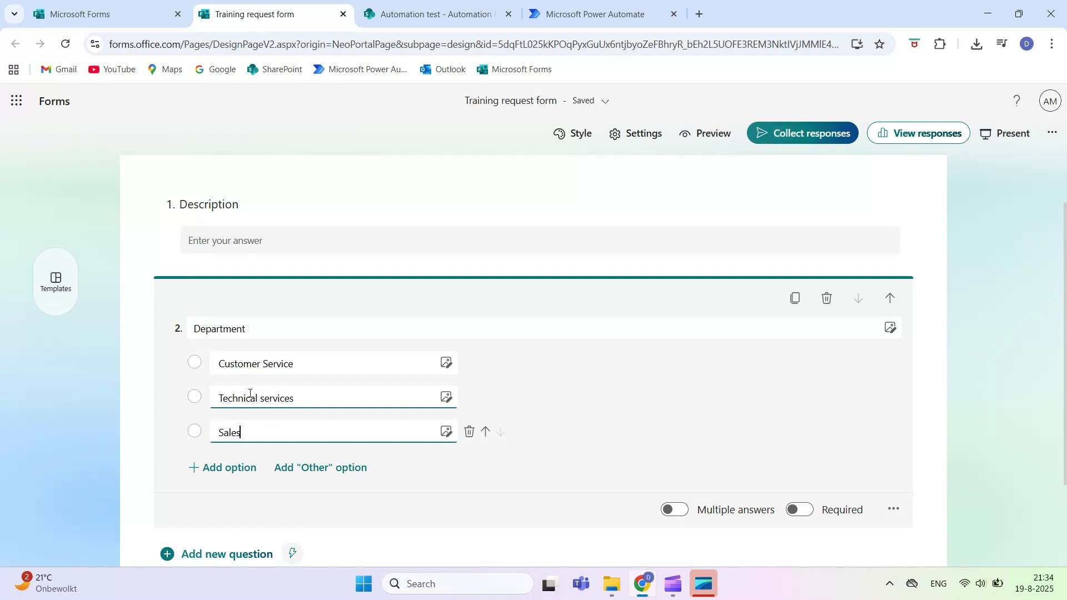
{"action": "key", "text": "Return"}
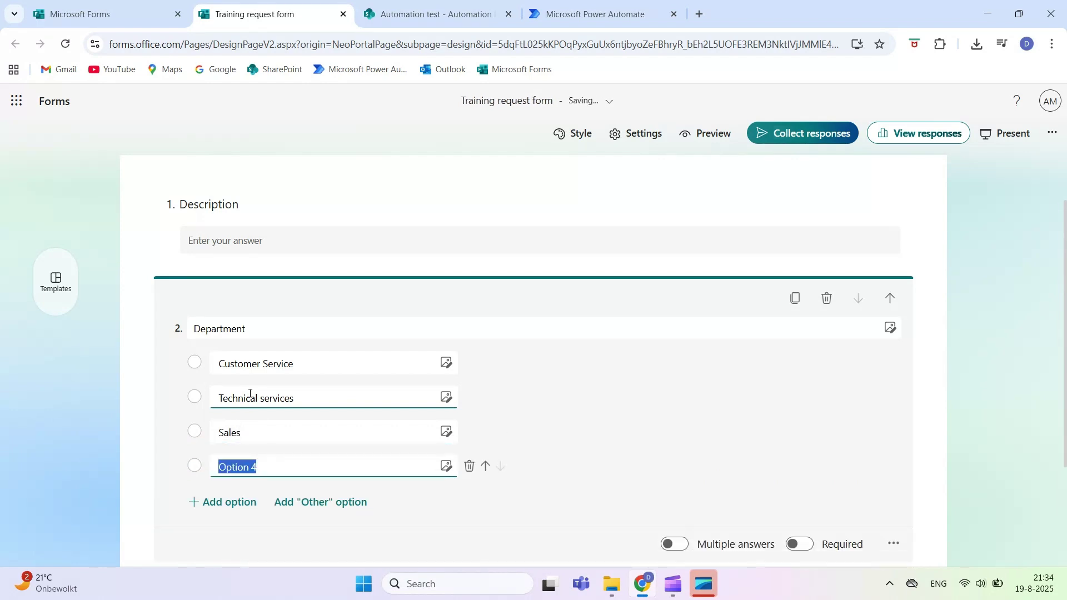
{"action": "type", "text": "IT"}
{"action": "key", "text": "Return"}
{"action": "type", "text": "HR"}
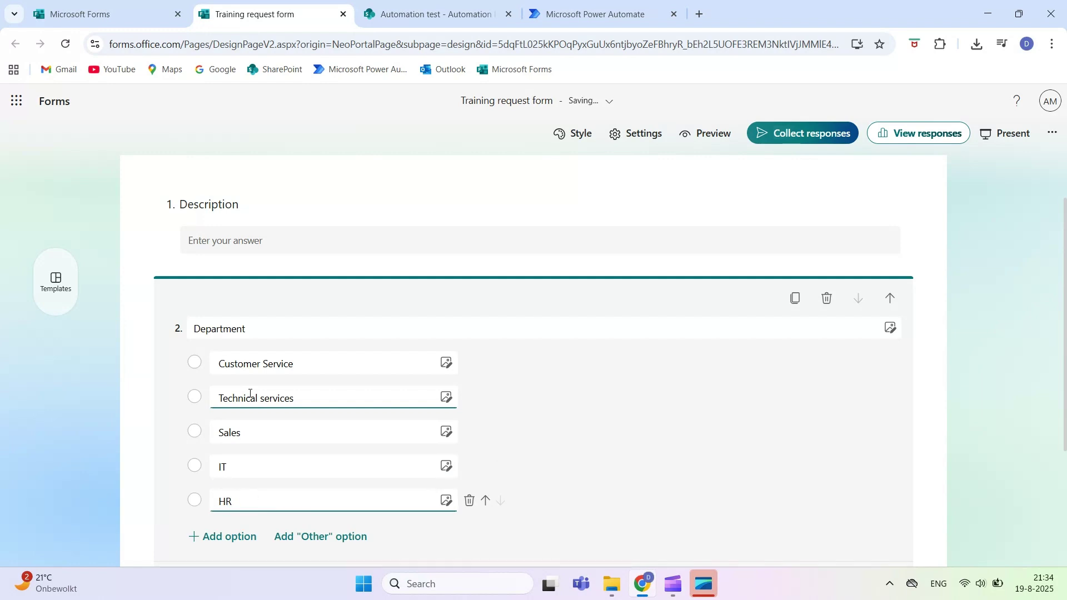
{"action": "scroll", "coordinate": [251, 395], "scroll_direction": "down", "scroll_amount": 1}
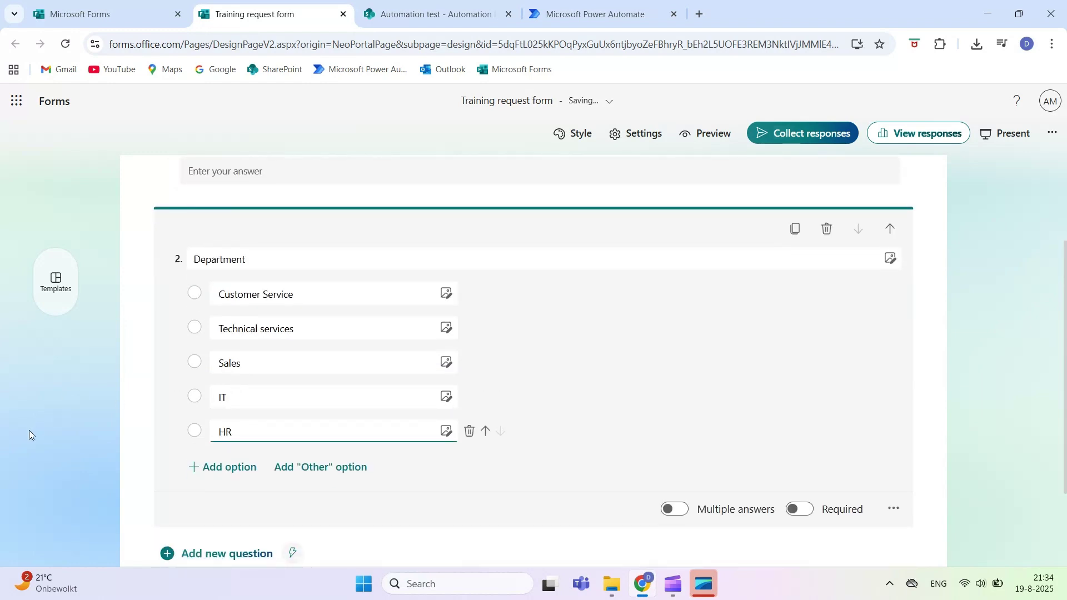
Add a choice question 'Status' with options Pending and Finished.
{"action": "left_click", "coordinate": [29, 449]}
{"action": "left_click", "coordinate": [205, 475]}
{"action": "left_click", "coordinate": [241, 369]}
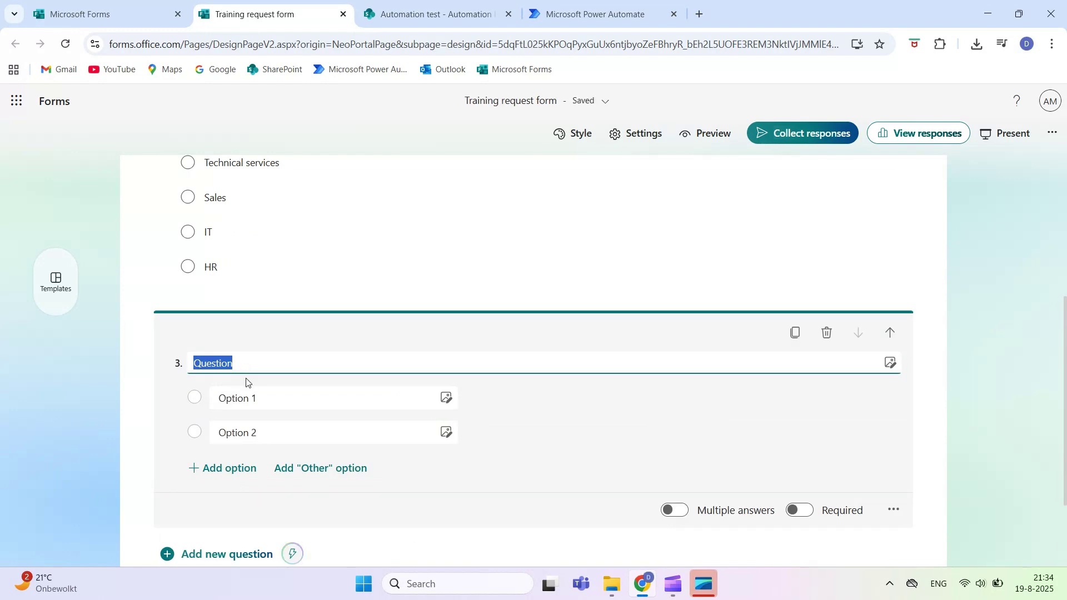
{"action": "type", "text": "Status"}
{"action": "left_click", "coordinate": [246, 398]}
{"action": "type", "text": "Pending"}
{"action": "left_click", "coordinate": [254, 434]}
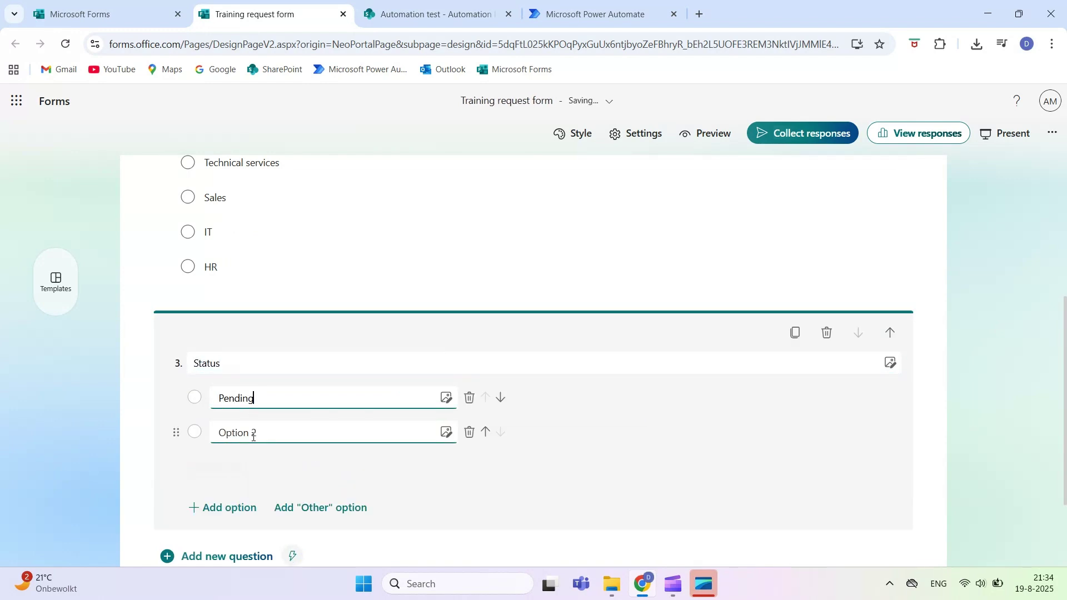
{"action": "type", "text": "Finished"}
{"action": "left_click", "coordinate": [105, 429]}
Add a choice question 'Priority' with options Low, Medium and High.
{"action": "left_click", "coordinate": [236, 485]}
{"action": "left_click", "coordinate": [239, 493]}
{"action": "type", "text": "Priority"}
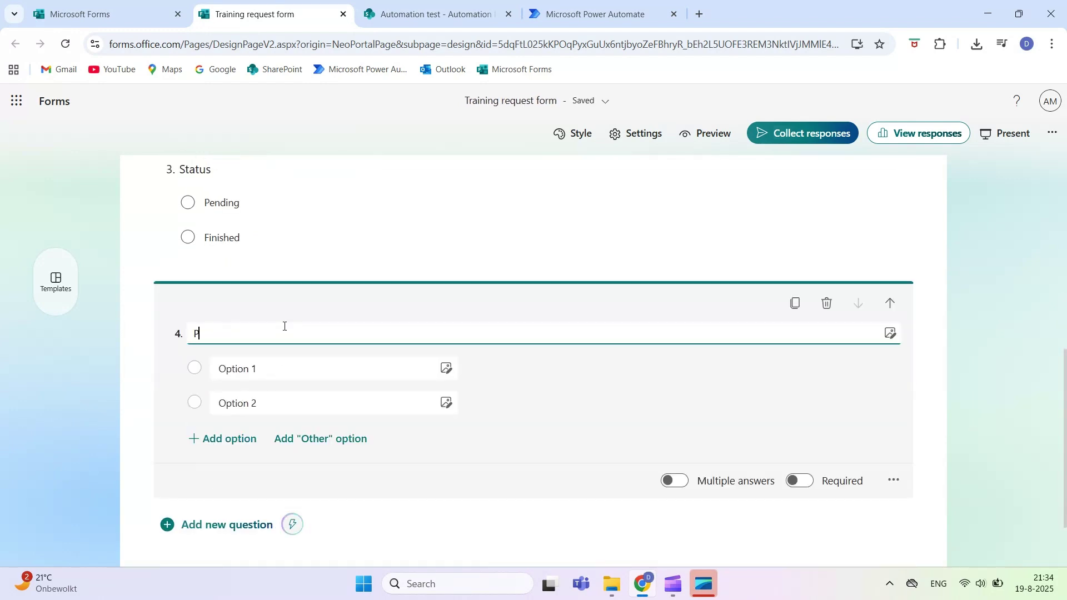
{"action": "left_click", "coordinate": [264, 371]}
{"action": "left_click", "coordinate": [264, 369]}
{"action": "type", "text": "Low"}
{"action": "left_click", "coordinate": [264, 402]}
{"action": "type", "text": "Medium"}
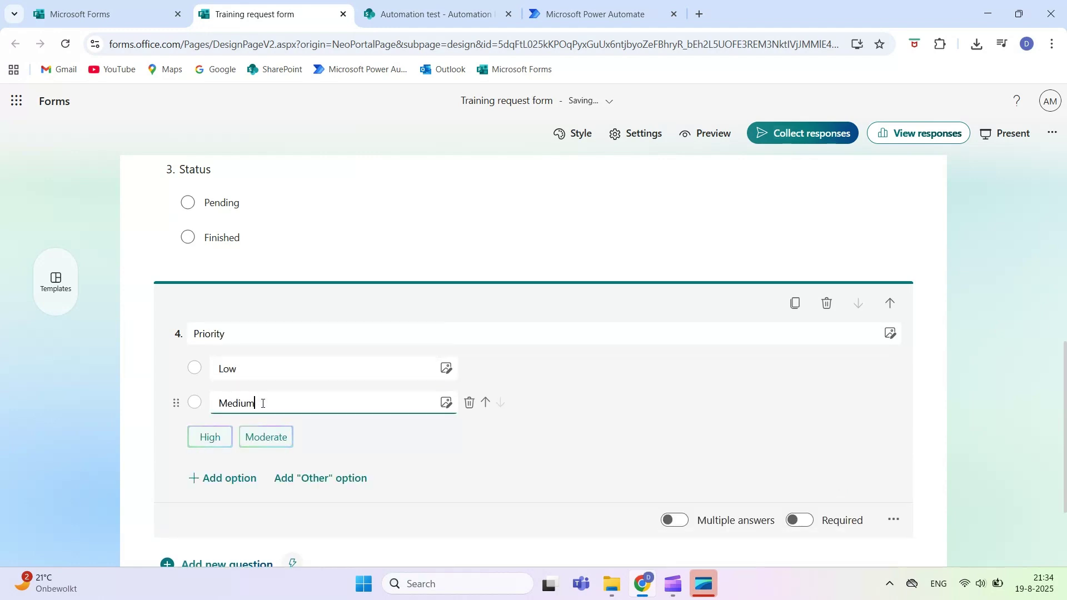
{"action": "key", "text": "Return"}
{"action": "type", "text": "High"}
Add two date questions, 'Request date' and 'Deadline date'.
{"action": "left_click", "coordinate": [43, 428]}
{"action": "left_click", "coordinate": [226, 436]}
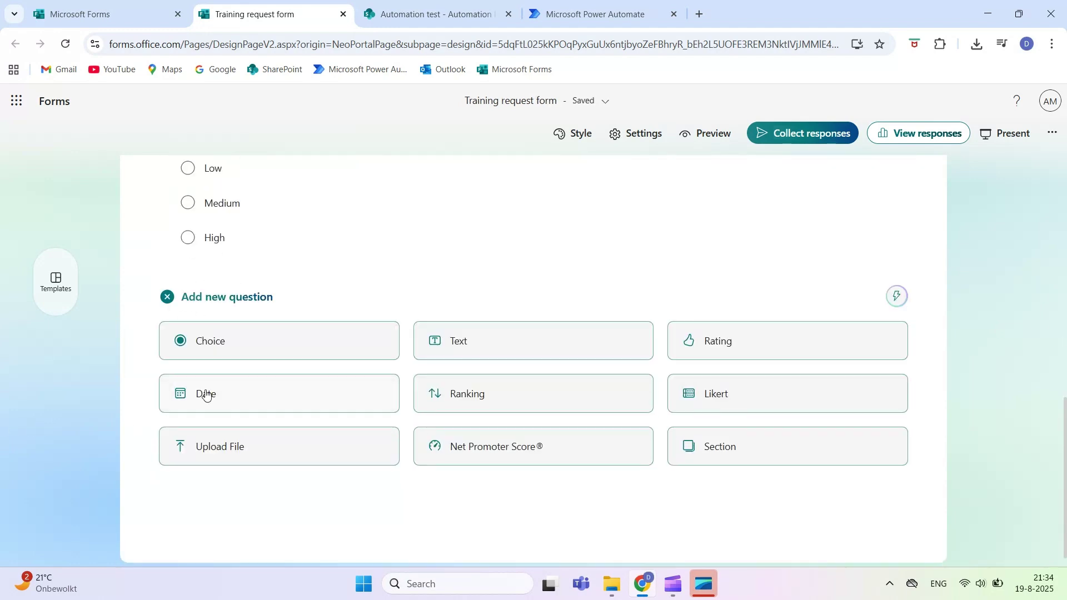
{"action": "left_click", "coordinate": [231, 400]}
{"action": "type", "text": "Request date"}
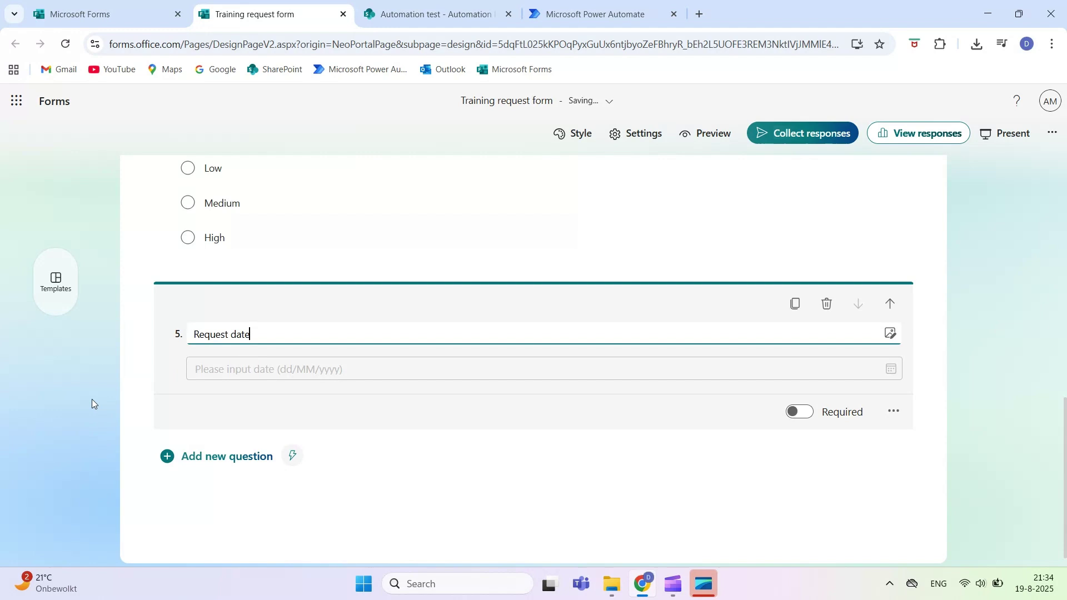
{"action": "left_click", "coordinate": [92, 399]}
{"action": "left_click", "coordinate": [226, 434]}
{"action": "left_click", "coordinate": [205, 529]}
{"action": "type", "text": "Dead"}
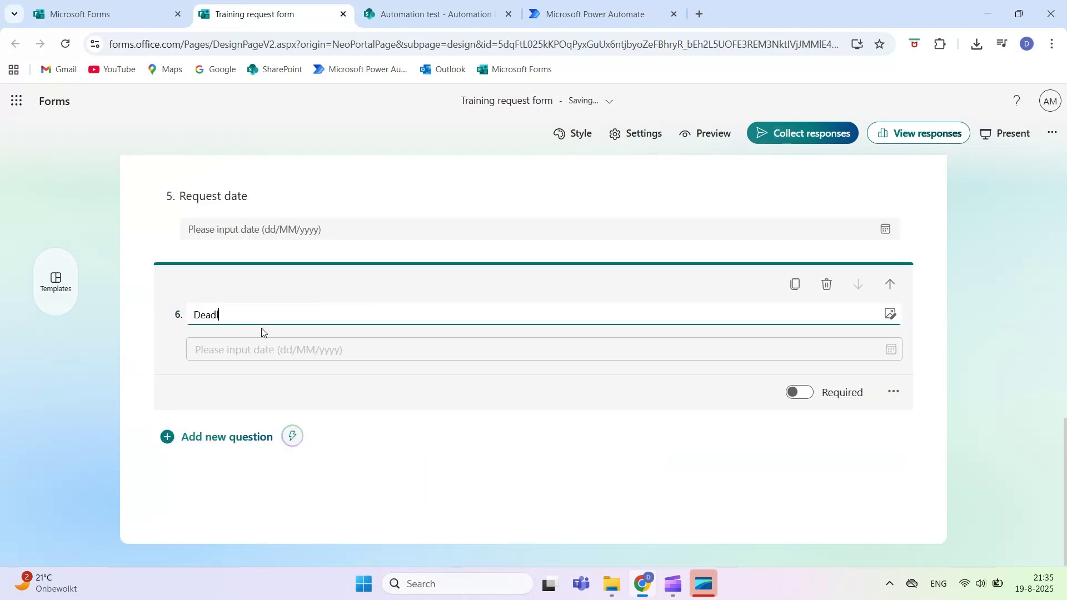
{"action": "type", "text": "line date"}
Add a choice question 'Colleague' listing four colleague names as options.
{"action": "left_click", "coordinate": [35, 378]}
{"action": "left_click", "coordinate": [238, 434]}
{"action": "left_click", "coordinate": [228, 471]}
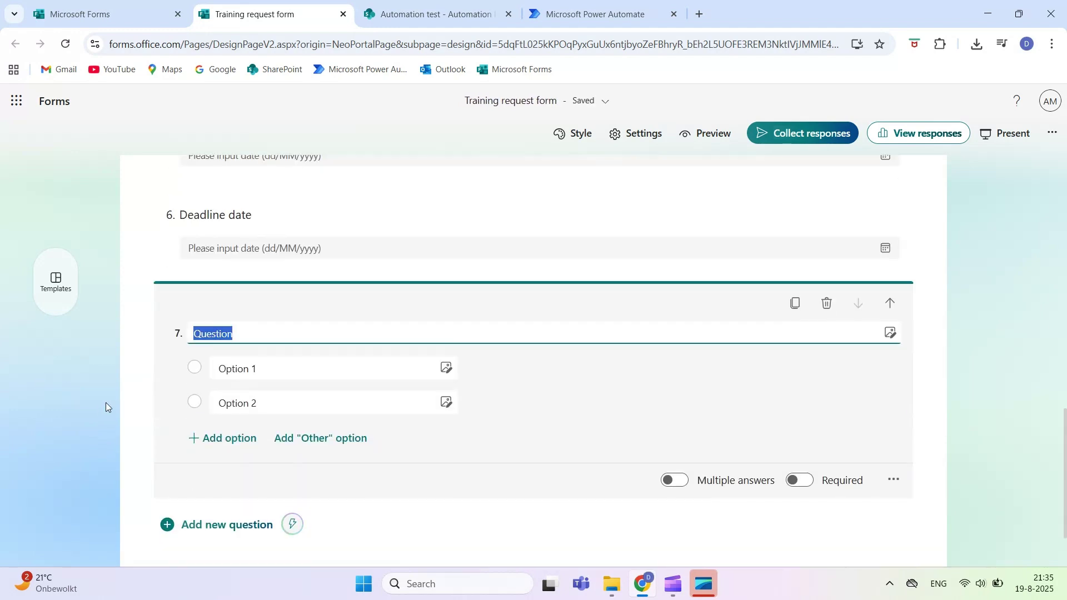
{"action": "type", "text": "Colleague"}
{"action": "left_click", "coordinate": [274, 366]}
{"action": "type", "text": "Dirk"}
{"action": "key", "text": "Return"}
{"action": "type", "text": "Fran"}
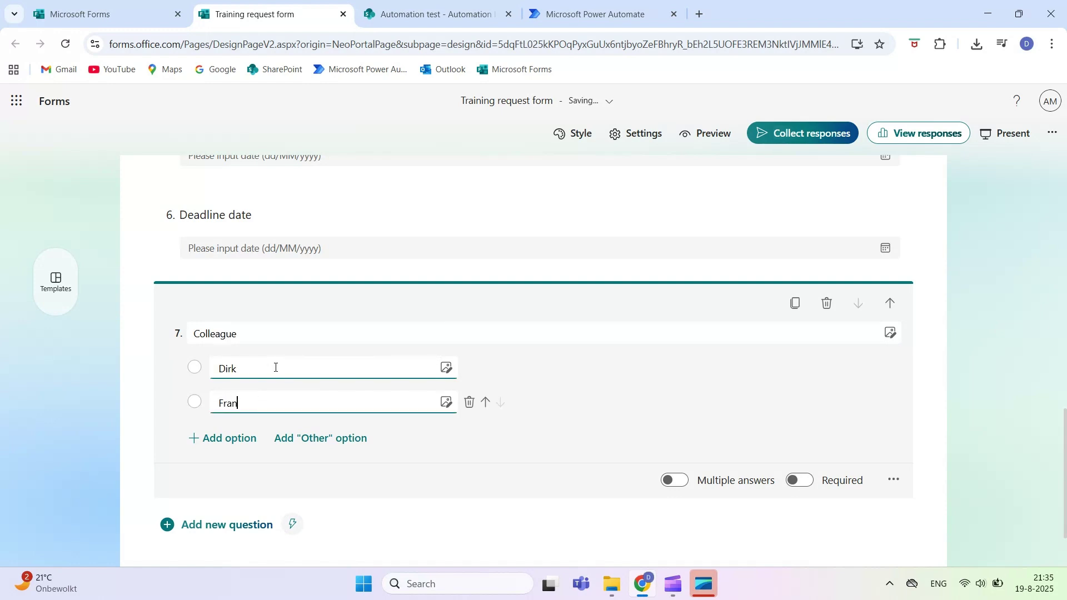
{"action": "type", "text": "k"}
{"action": "key", "text": "Return"}
{"action": "type", "text": "Msry"}
{"action": "key", "text": "Return"}
{"action": "type", "text": "Ryan"}
{"action": "left_click", "coordinate": [58, 443]}
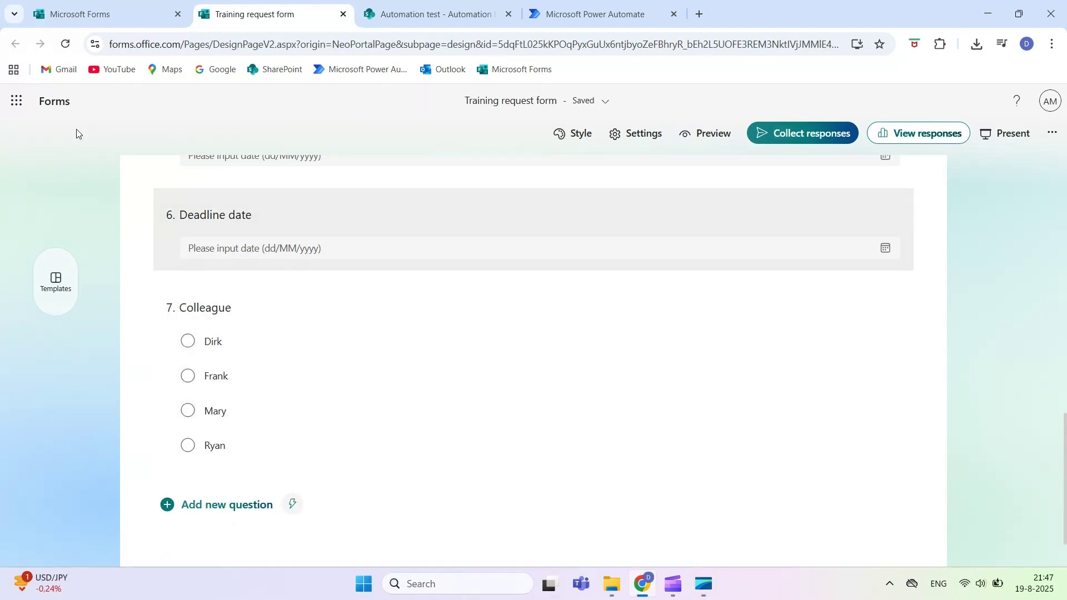
Reopen the Training request form from Forms home and scroll through its respondent preview.
{"action": "left_click", "coordinate": [48, 103]}
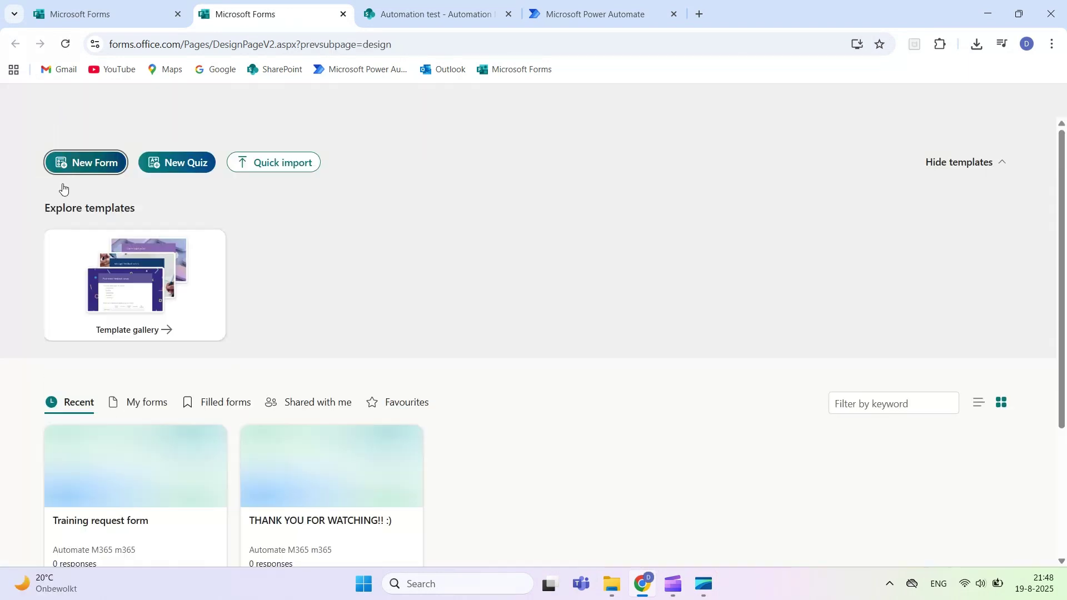
{"action": "scroll", "coordinate": [91, 381], "scroll_direction": "down", "scroll_amount": 1}
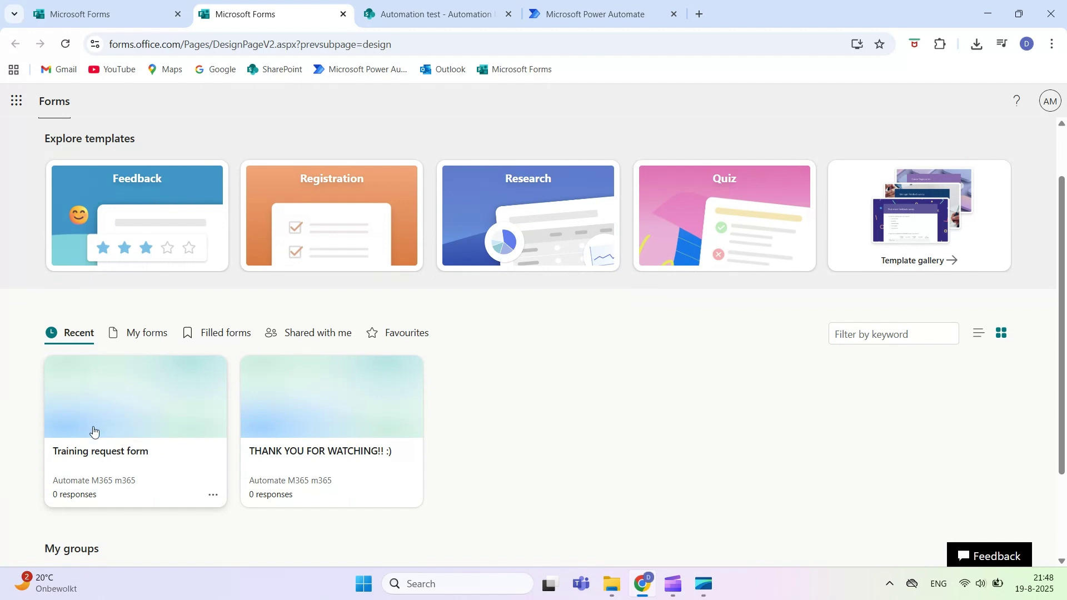
{"action": "left_click", "coordinate": [95, 409]}
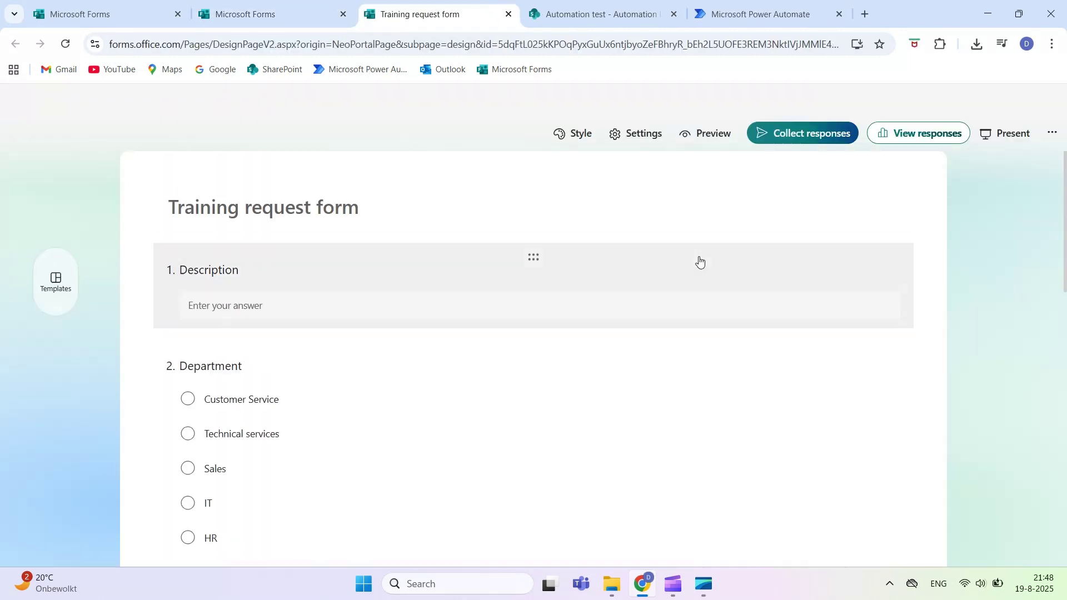
{"action": "left_click", "coordinate": [724, 135]}
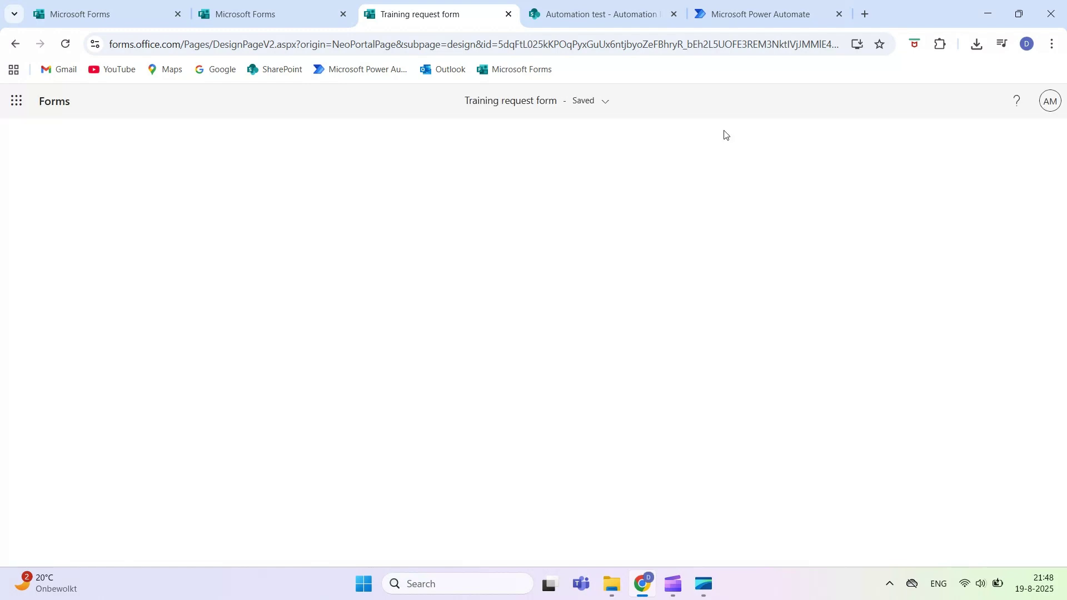
{"action": "scroll", "coordinate": [214, 344], "scroll_direction": "down", "scroll_amount": 4}
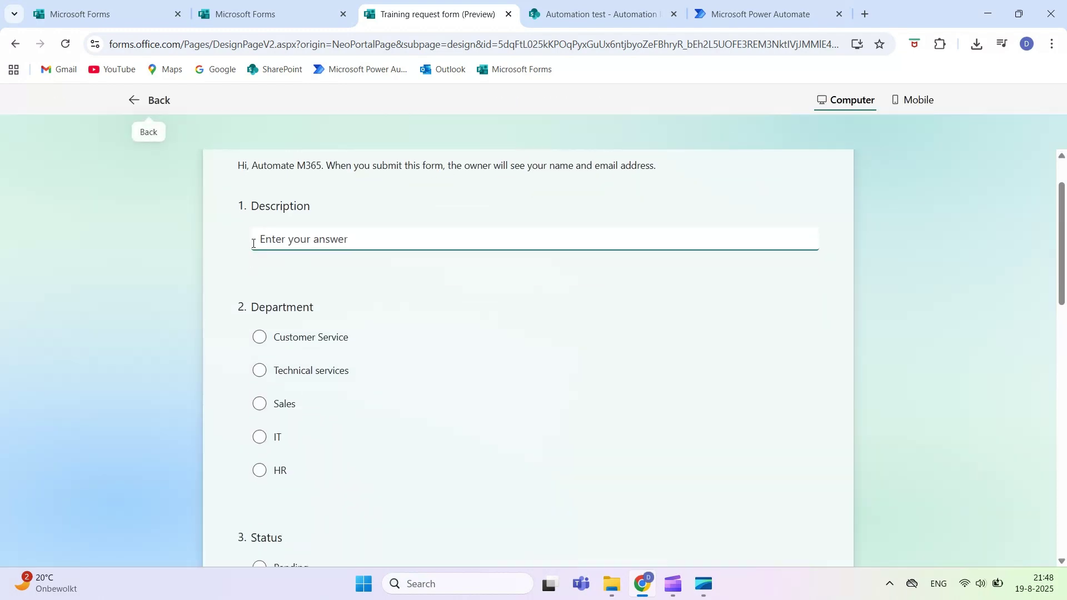
{"action": "scroll", "coordinate": [213, 344], "scroll_direction": "down", "scroll_amount": 10}
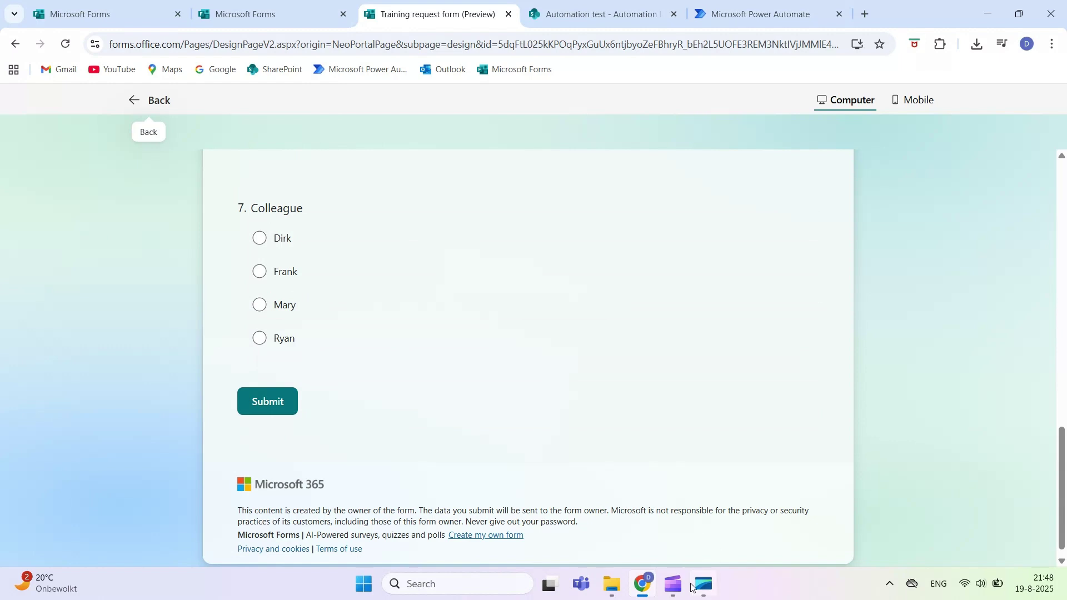
{"action": "scroll", "coordinate": [569, 366], "scroll_direction": "up", "scroll_amount": 8}
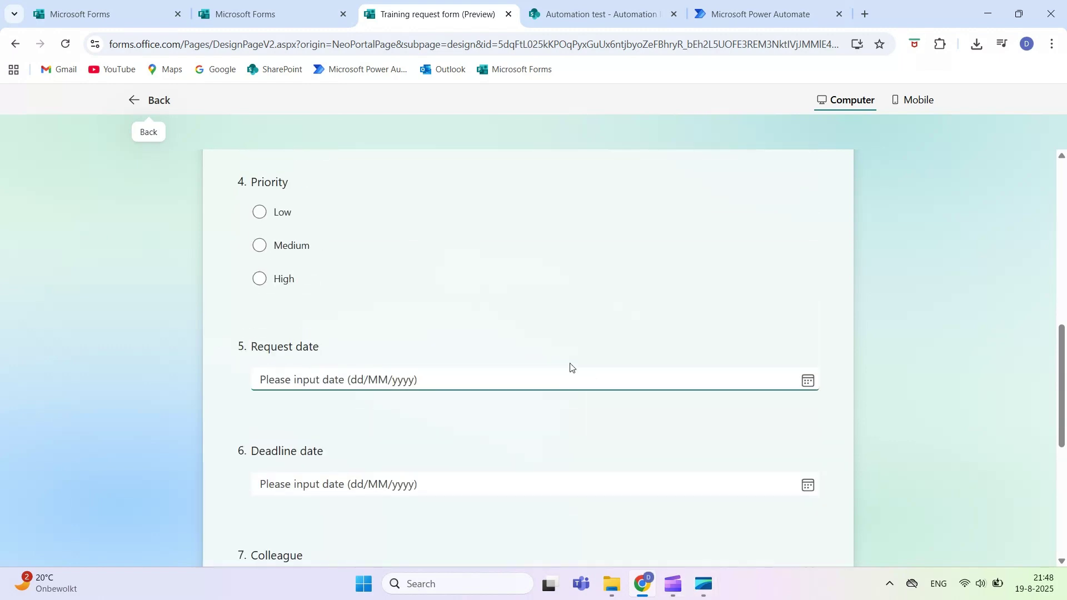
In the SharePoint Automation list, sort items by Department, Z to A.
{"action": "left_click", "coordinate": [594, 12]}
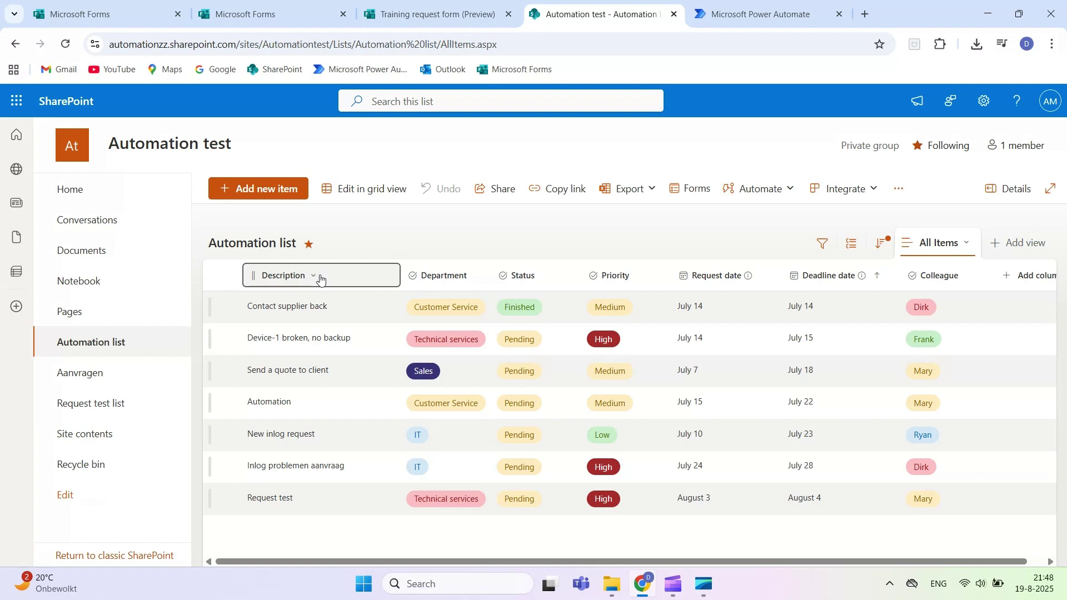
{"action": "left_click", "coordinate": [456, 275]}
{"action": "left_click", "coordinate": [451, 325]}
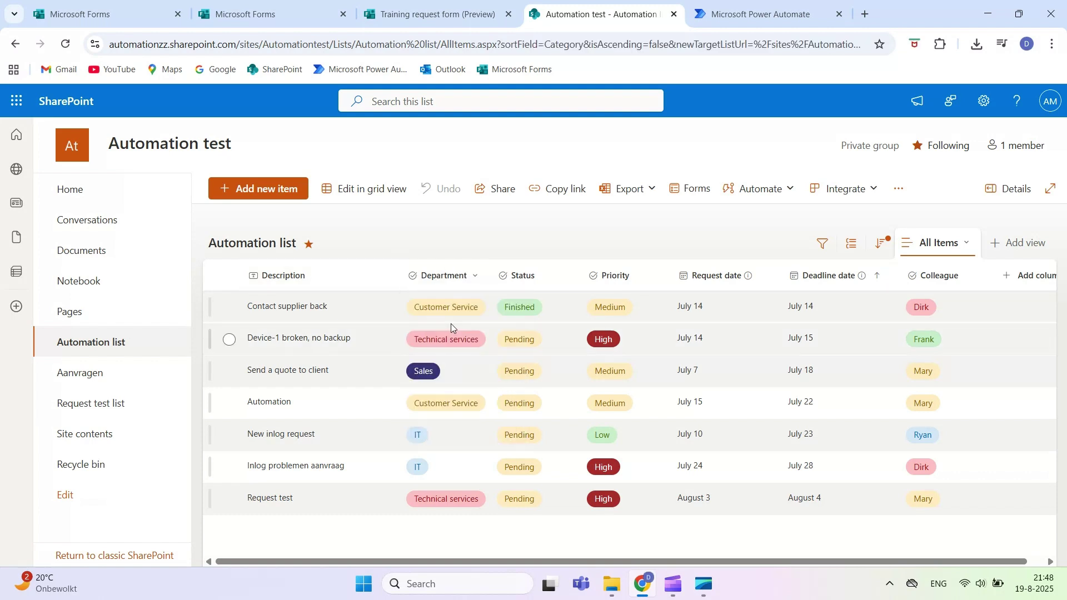
Filter Priority to High, clear that filter, then sort by Deadline date newest first.
{"action": "left_click", "coordinate": [613, 276]}
{"action": "left_click", "coordinate": [623, 352]}
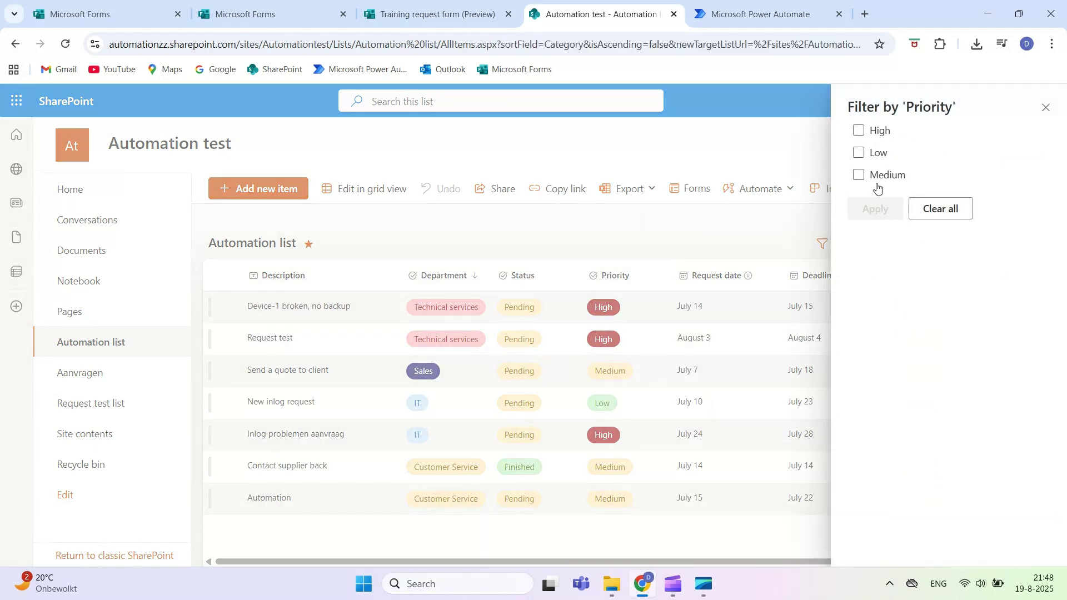
{"action": "left_click", "coordinate": [861, 129]}
{"action": "left_click", "coordinate": [880, 208]}
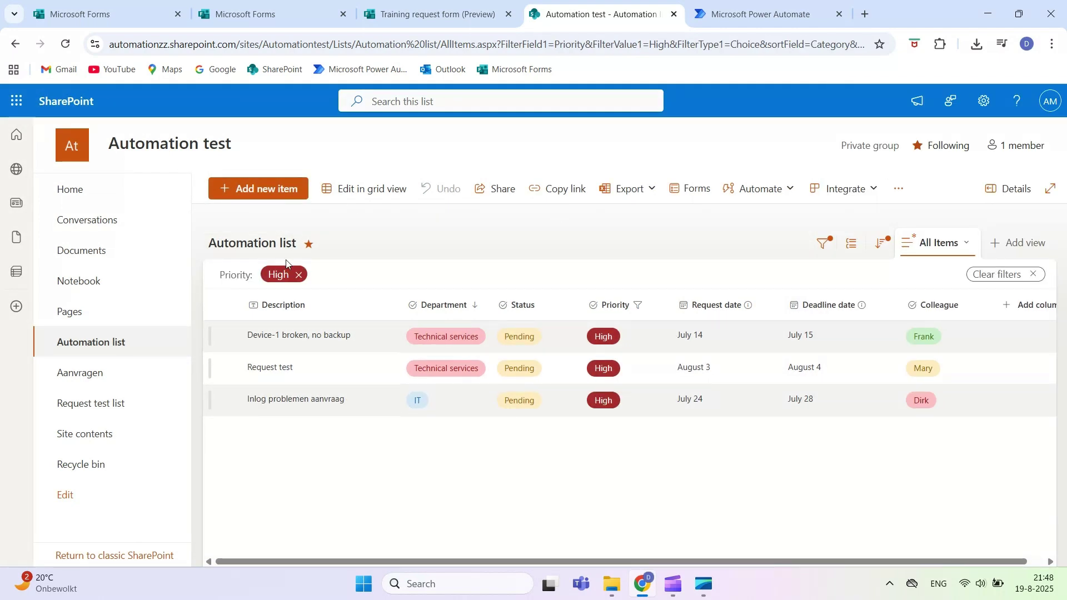
{"action": "left_click", "coordinate": [298, 274]}
{"action": "left_click", "coordinate": [828, 275]}
{"action": "left_click", "coordinate": [838, 337]}
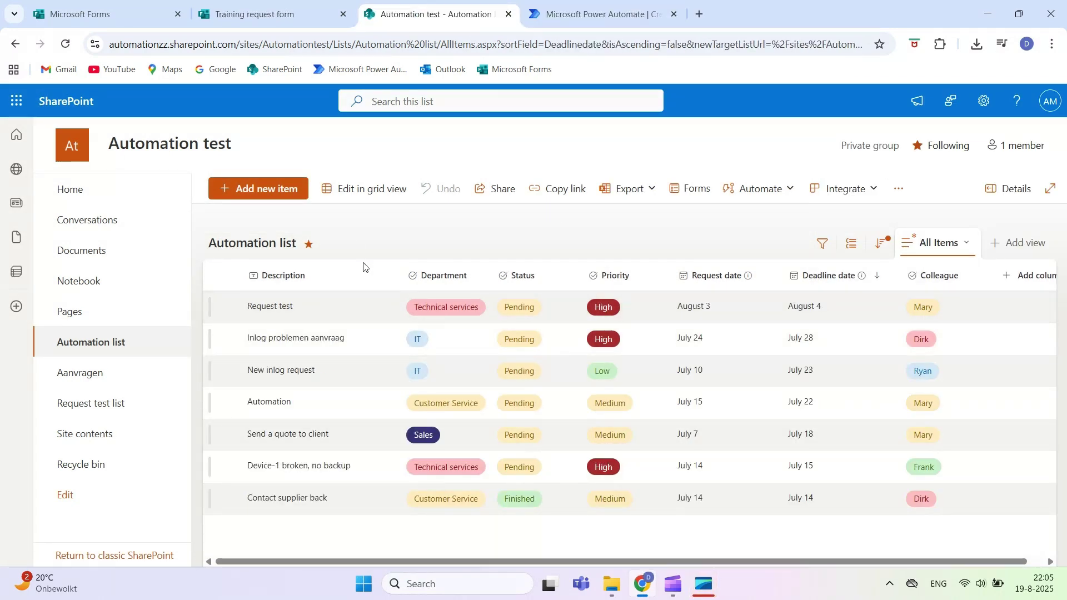
Go to the Create page in Power Automate.
{"action": "left_click", "coordinate": [602, 18]}
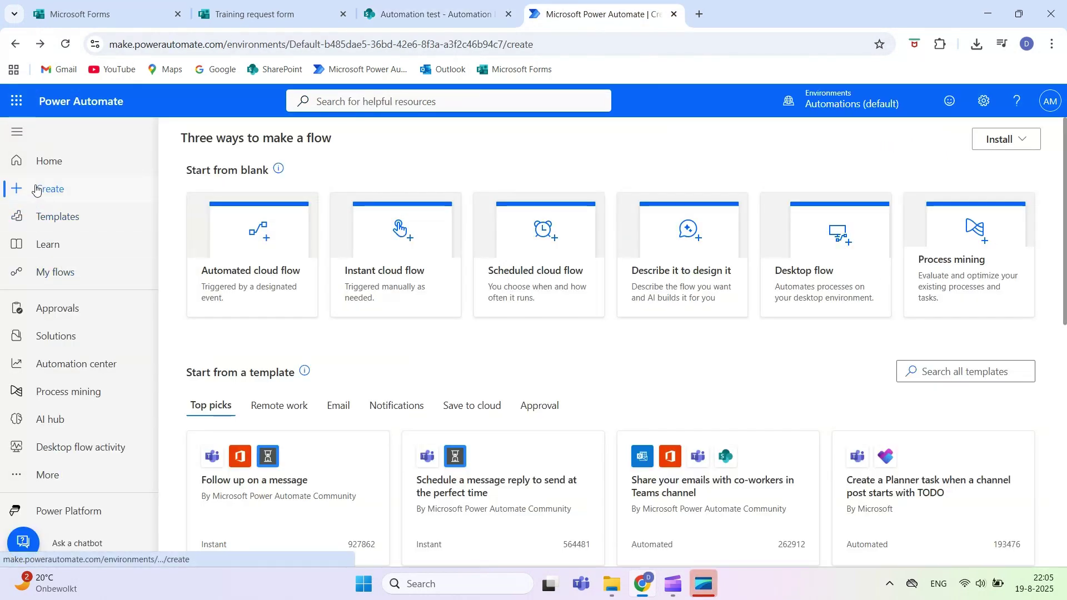
{"action": "left_click", "coordinate": [66, 193]}
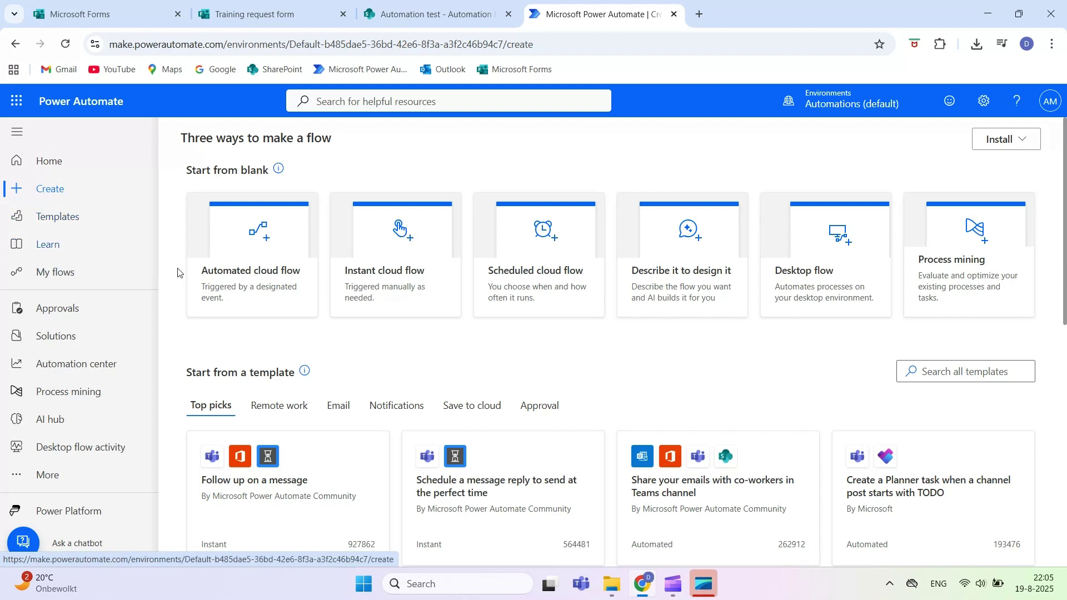
Create automated flow 'Training request flow' using the Forms trigger 'When a new response is submitted'.
{"action": "left_click", "coordinate": [251, 251]}
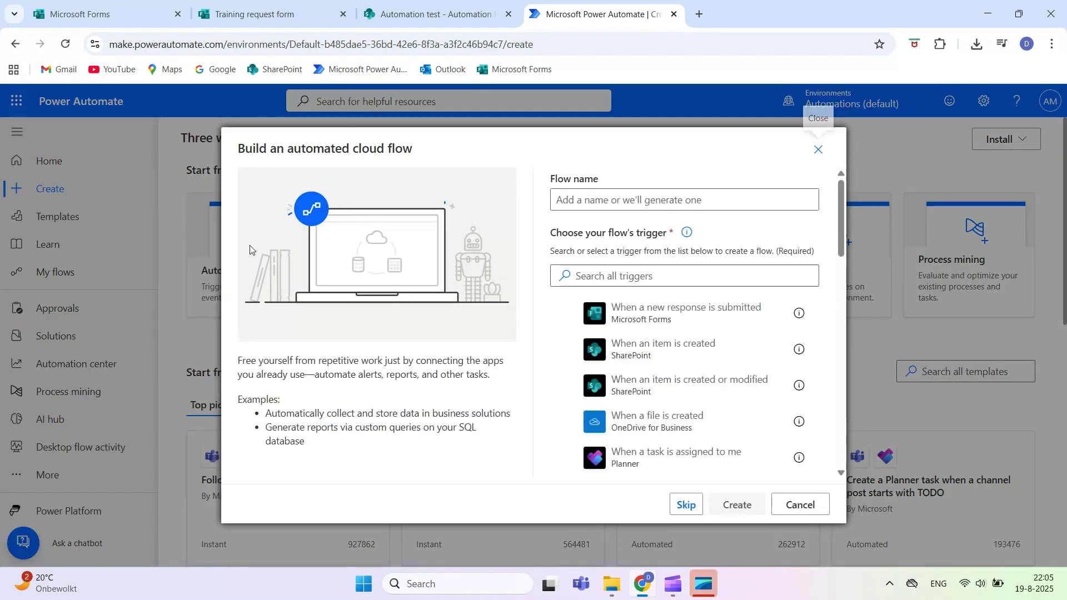
{"action": "left_click", "coordinate": [602, 199]}
{"action": "type", "text": "Tra"}
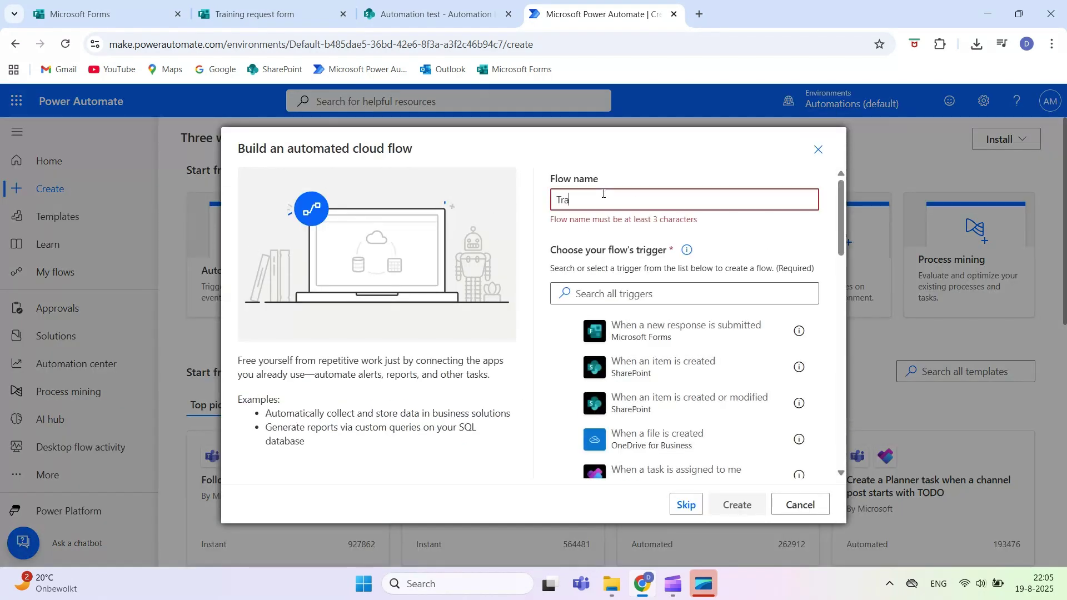
{"action": "type", "text": "ining request flow"}
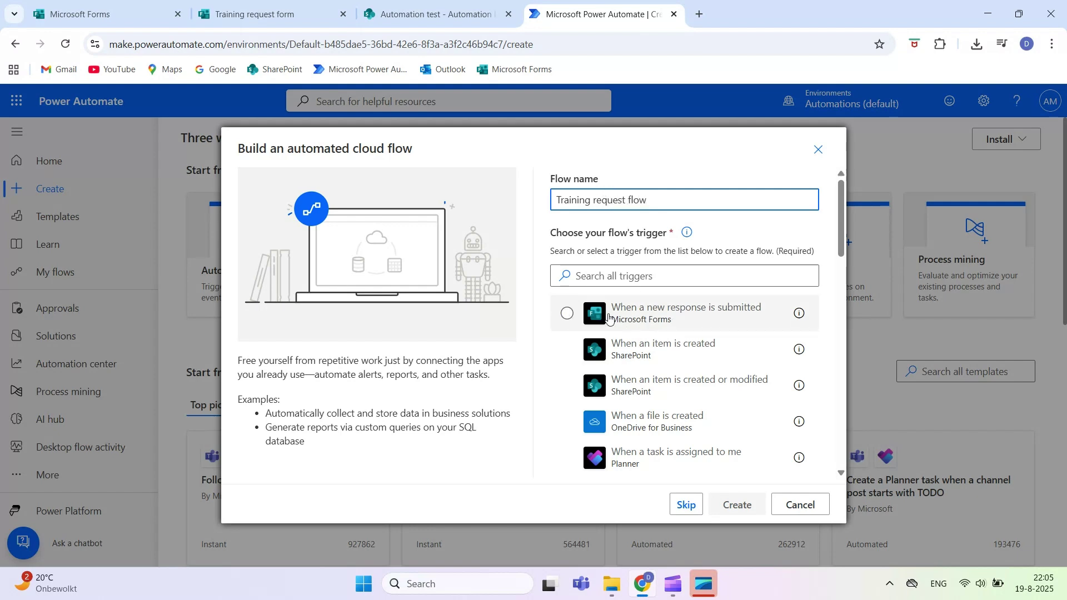
{"action": "left_click", "coordinate": [687, 316]}
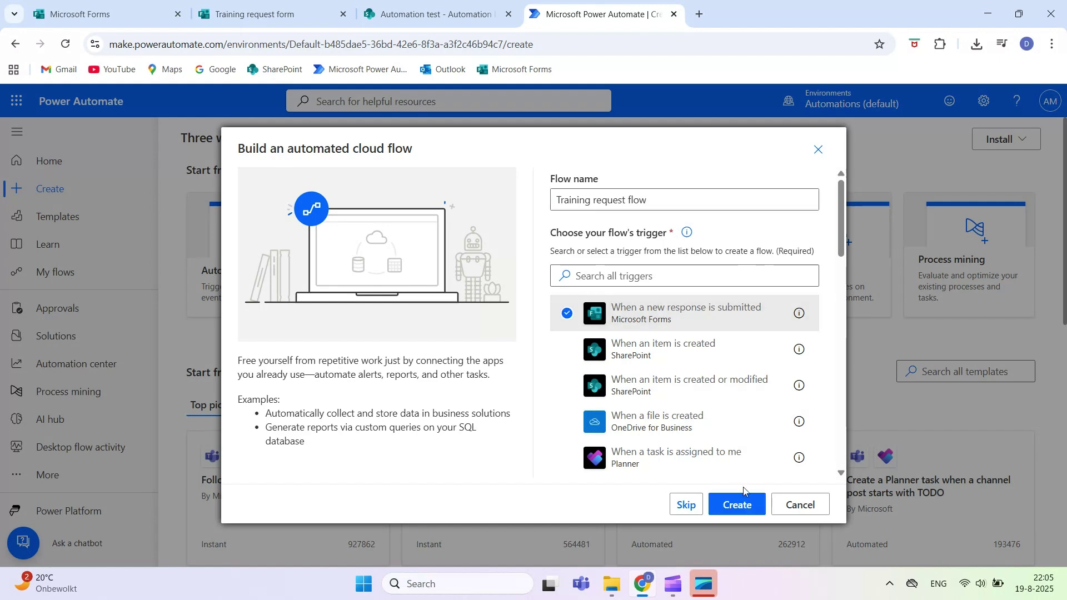
{"action": "left_click", "coordinate": [741, 513]}
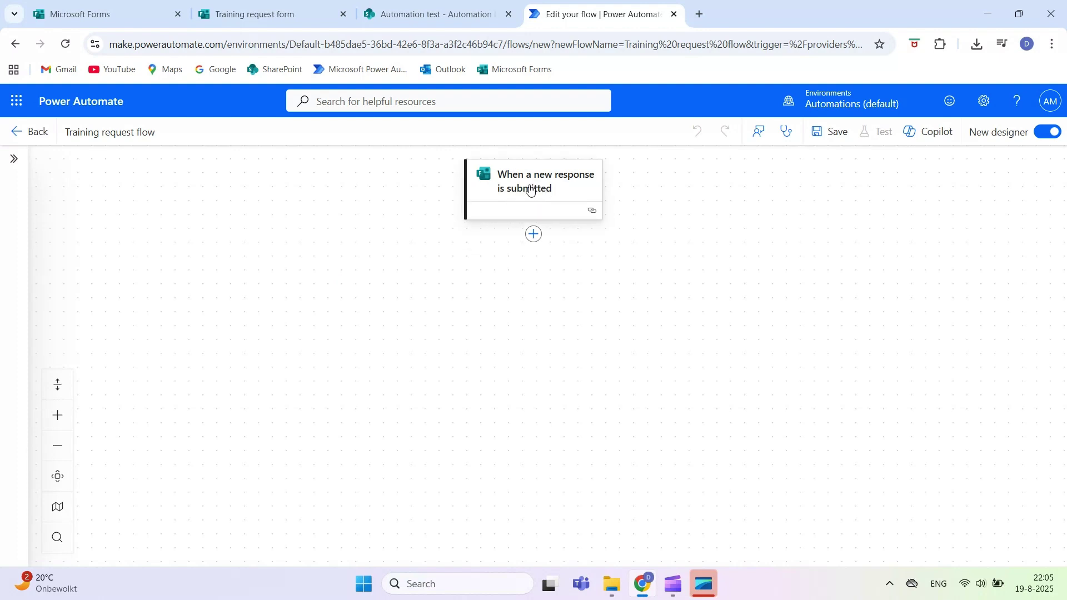
Set the new-response trigger's Form Id to the Training request form.
{"action": "left_click", "coordinate": [532, 190]}
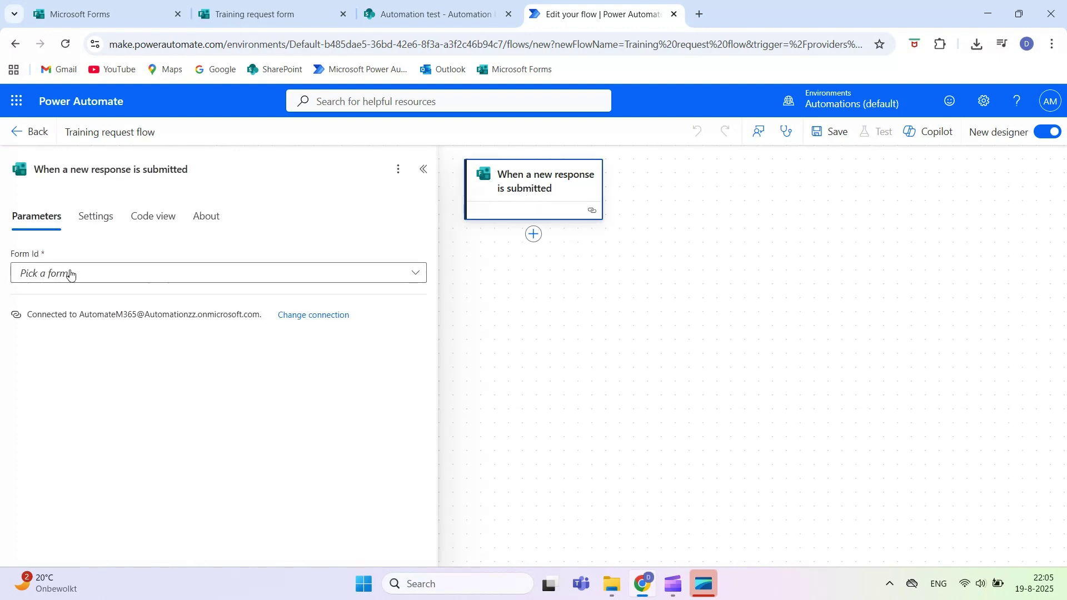
{"action": "left_click", "coordinate": [357, 280]}
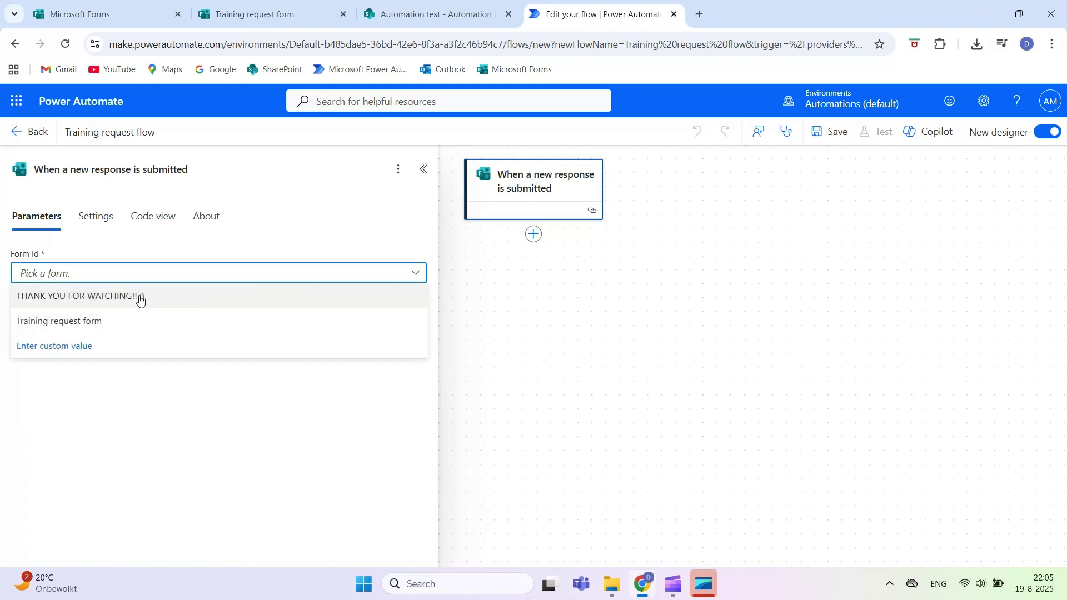
{"action": "left_click", "coordinate": [88, 327]}
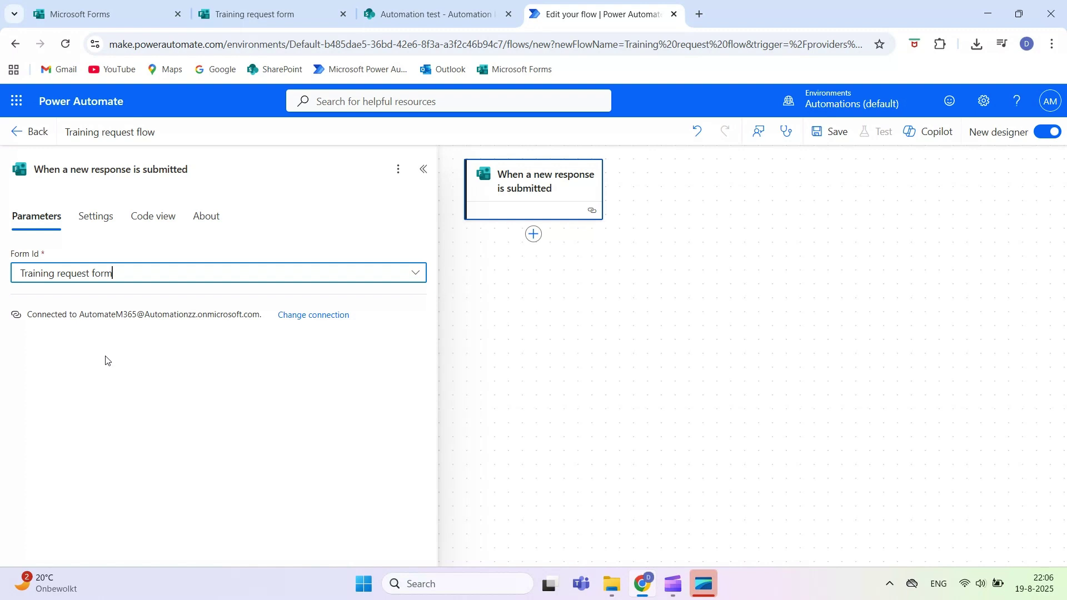
{"action": "left_click", "coordinate": [506, 295]}
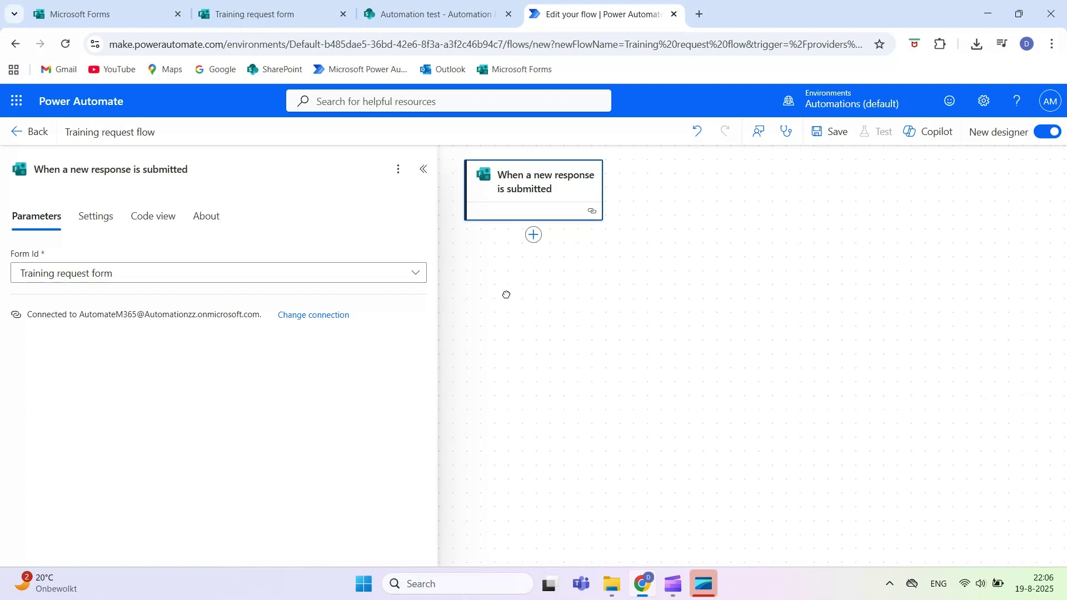
Add Get response details using the Training request form and the trigger's Response Id.
{"action": "left_click", "coordinate": [534, 236]}
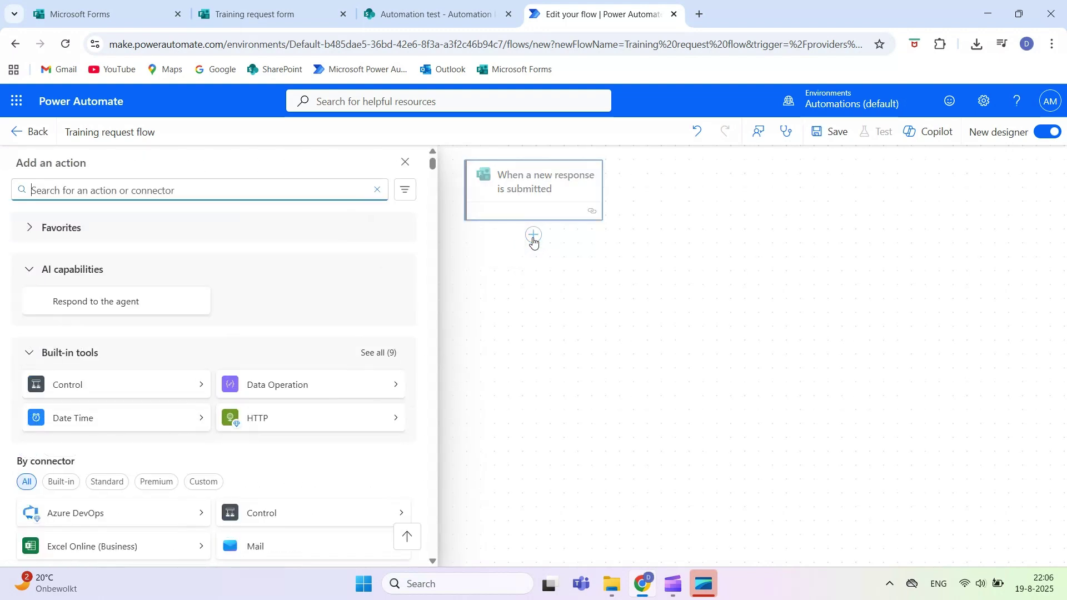
{"action": "type", "text": "ge"}
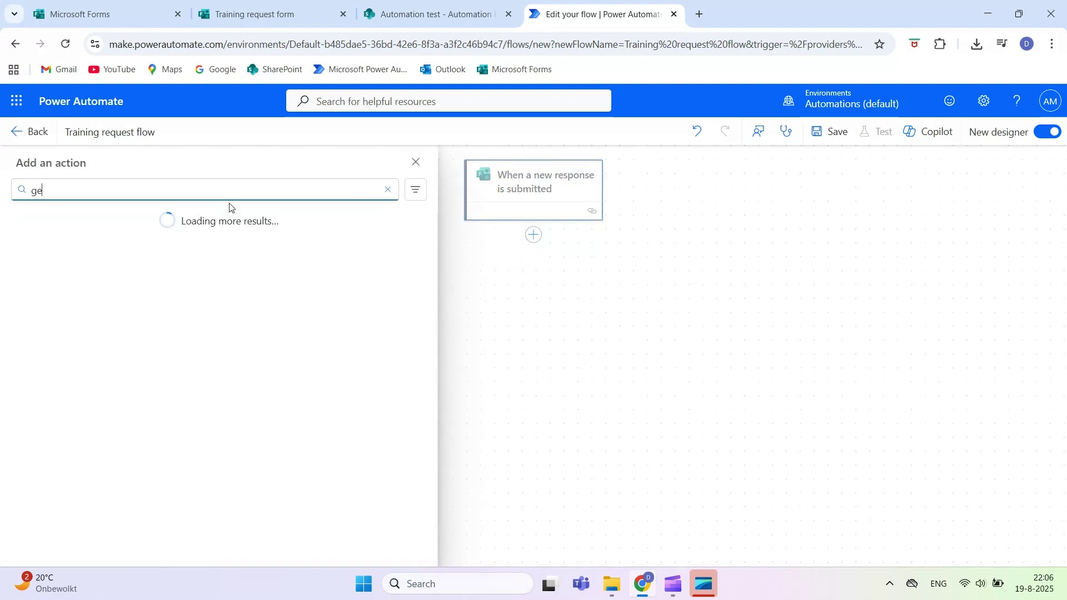
{"action": "type", "text": "t response"}
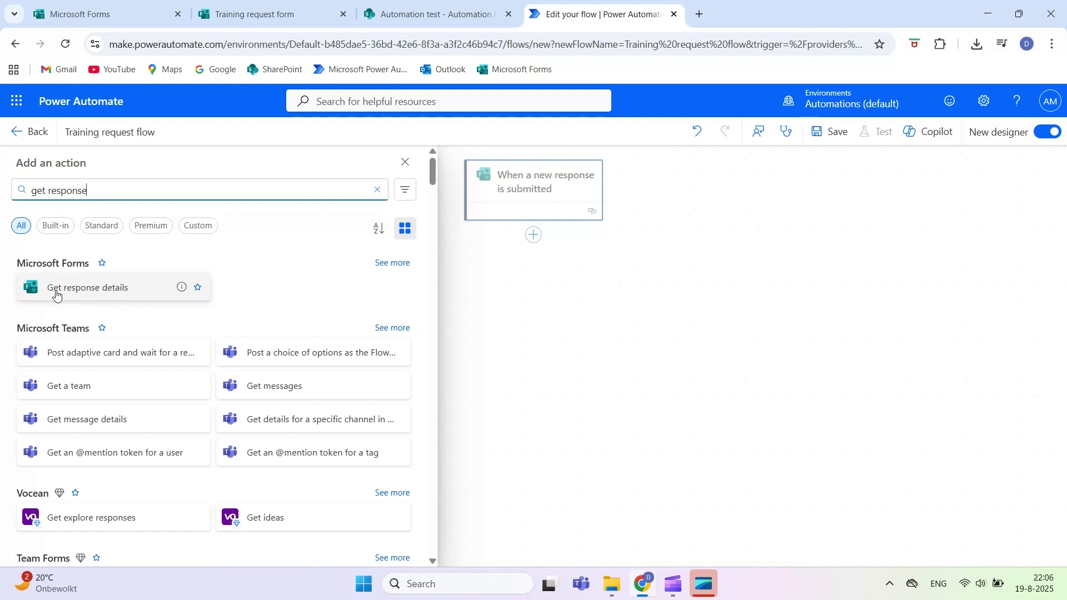
{"action": "left_click", "coordinate": [111, 294]}
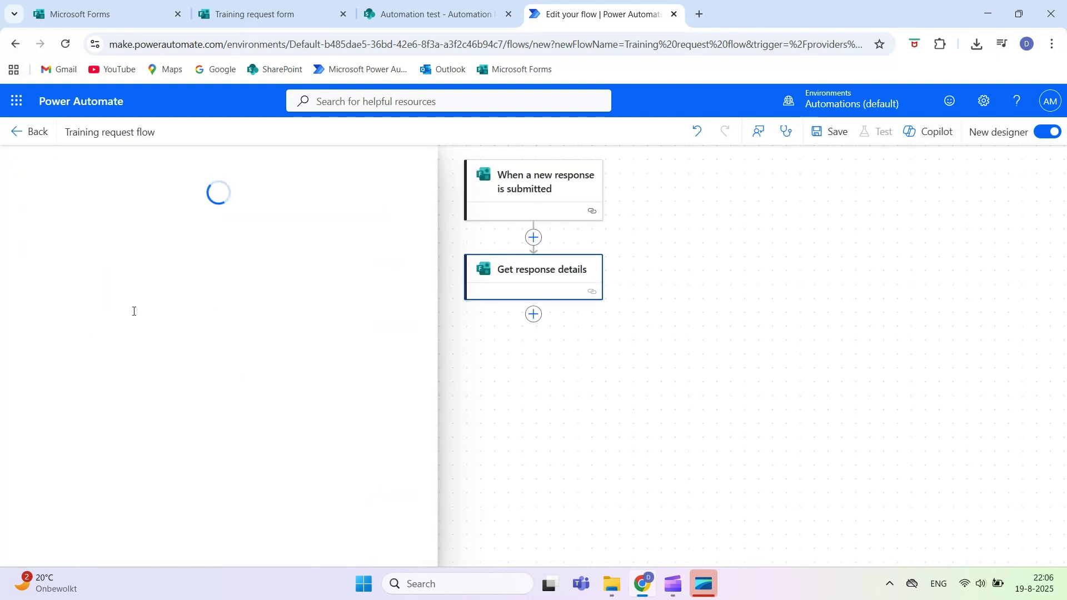
{"action": "left_click", "coordinate": [179, 277]}
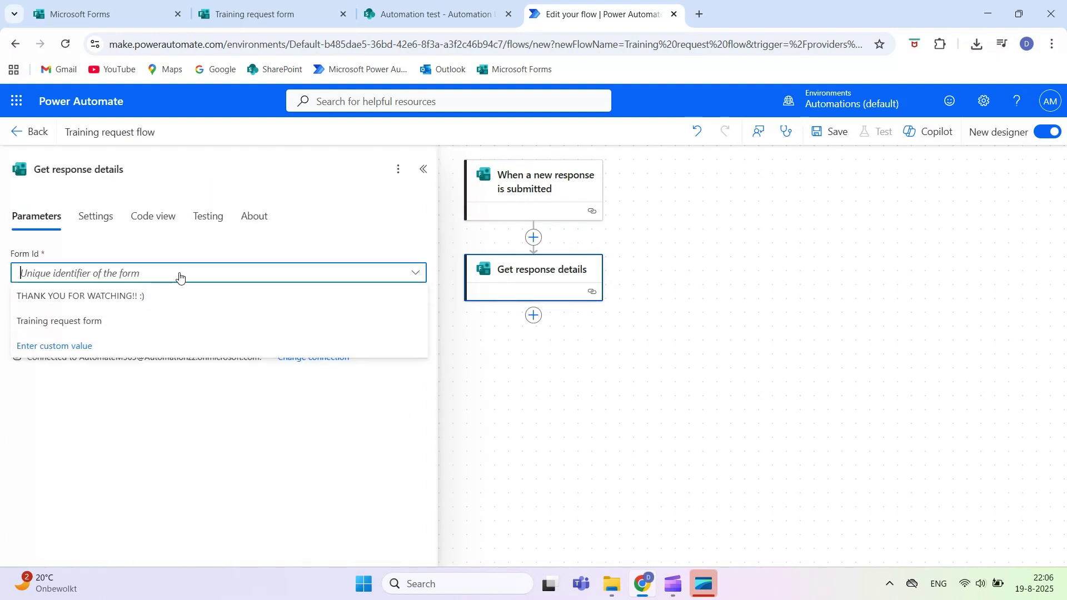
{"action": "left_click", "coordinate": [85, 322]}
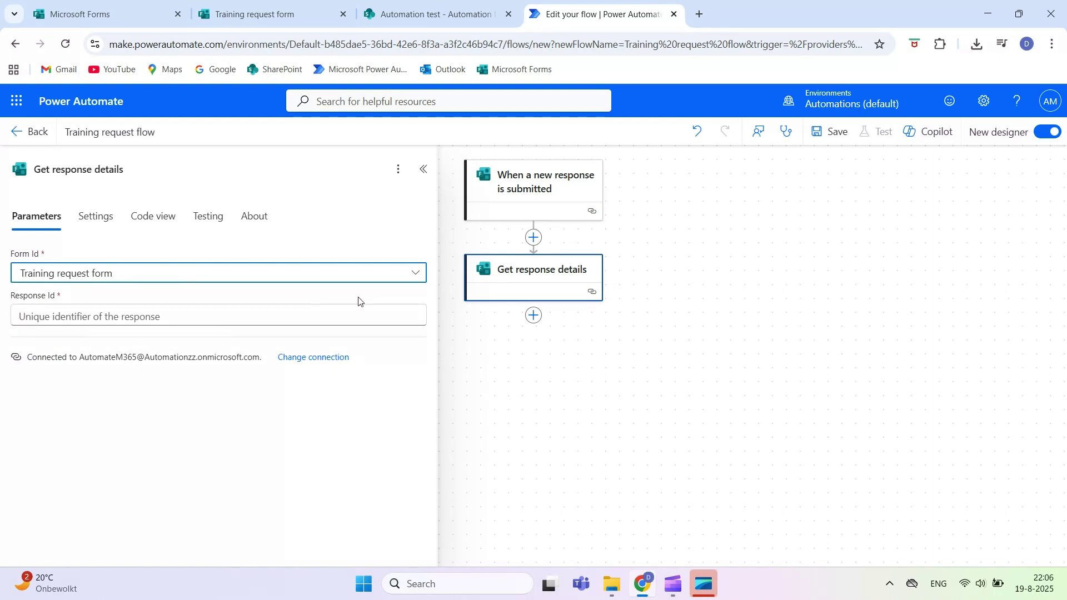
{"action": "left_click", "coordinate": [256, 321]}
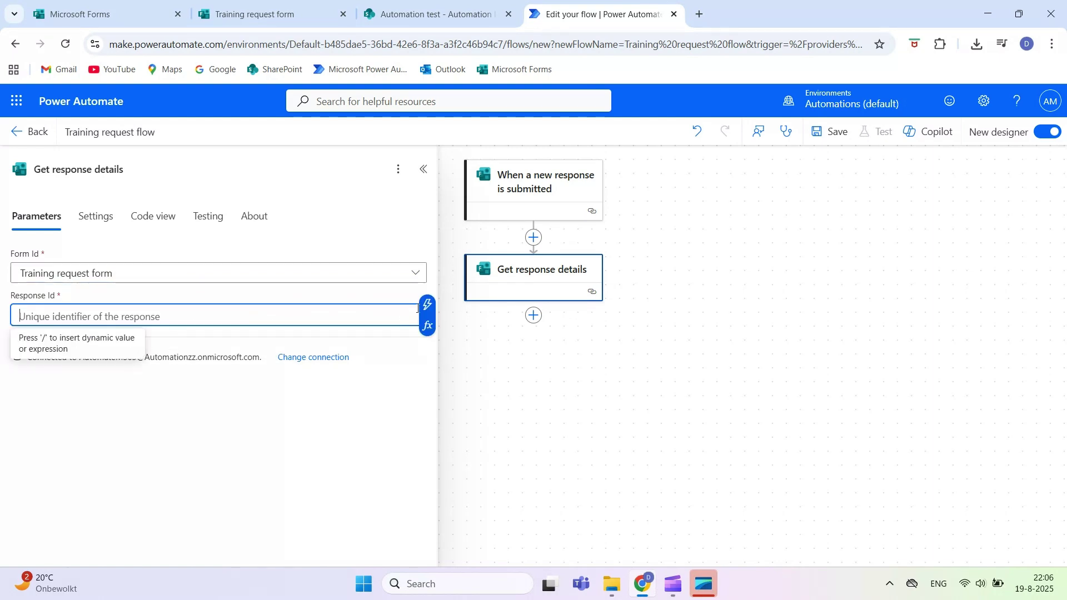
{"action": "left_click", "coordinate": [427, 304]}
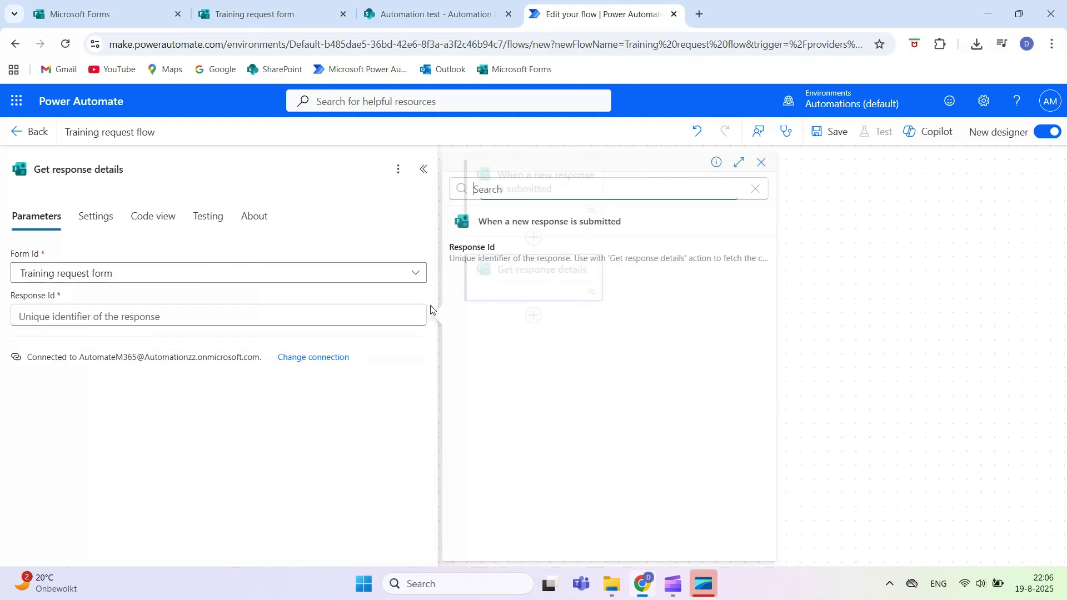
{"action": "left_click", "coordinate": [512, 255]}
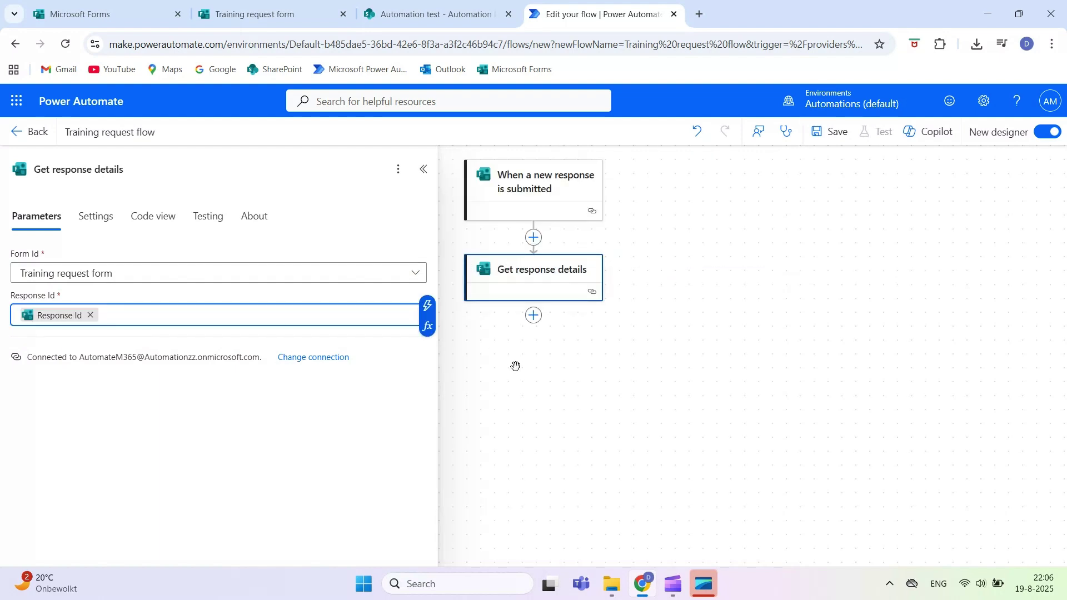
{"action": "left_click", "coordinate": [515, 366]}
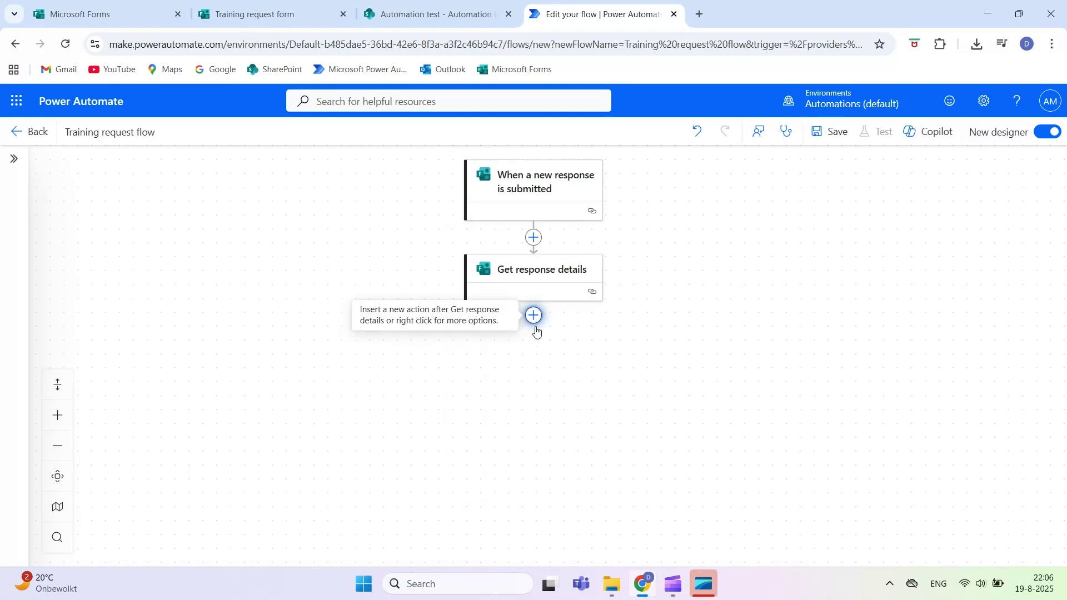
Search 'create item' and add the SharePoint Create item action after Get response details.
{"action": "left_click", "coordinate": [534, 321]}
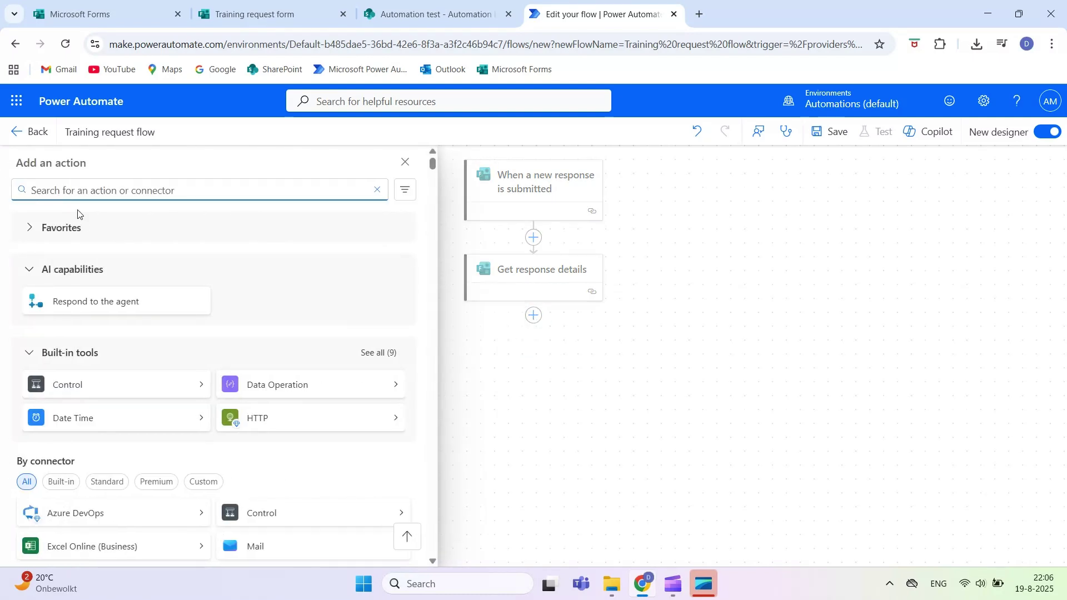
{"action": "type", "text": "create"}
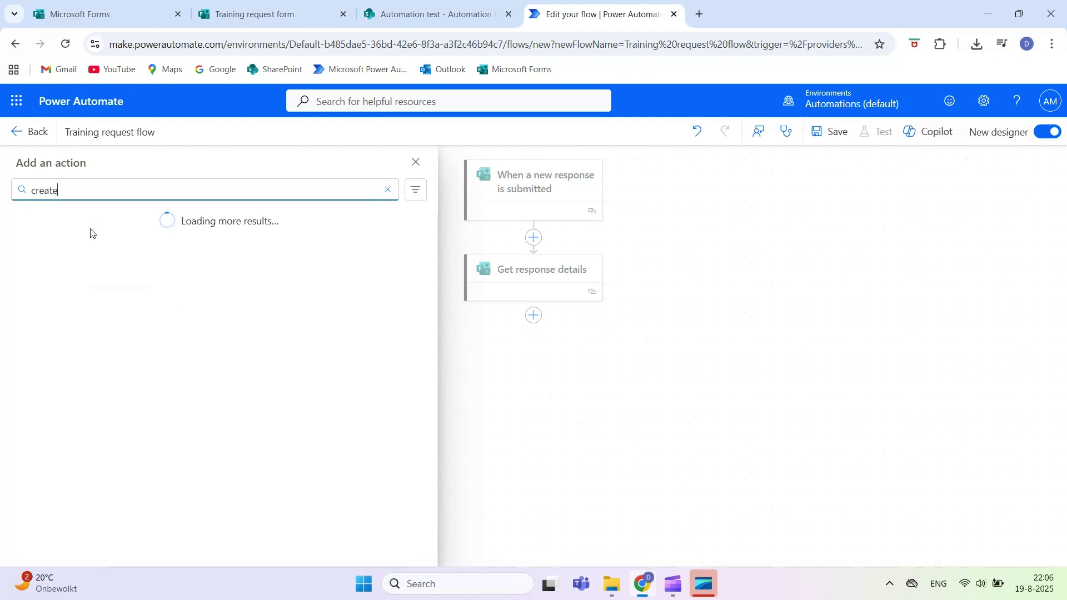
{"action": "type", "text": " item"}
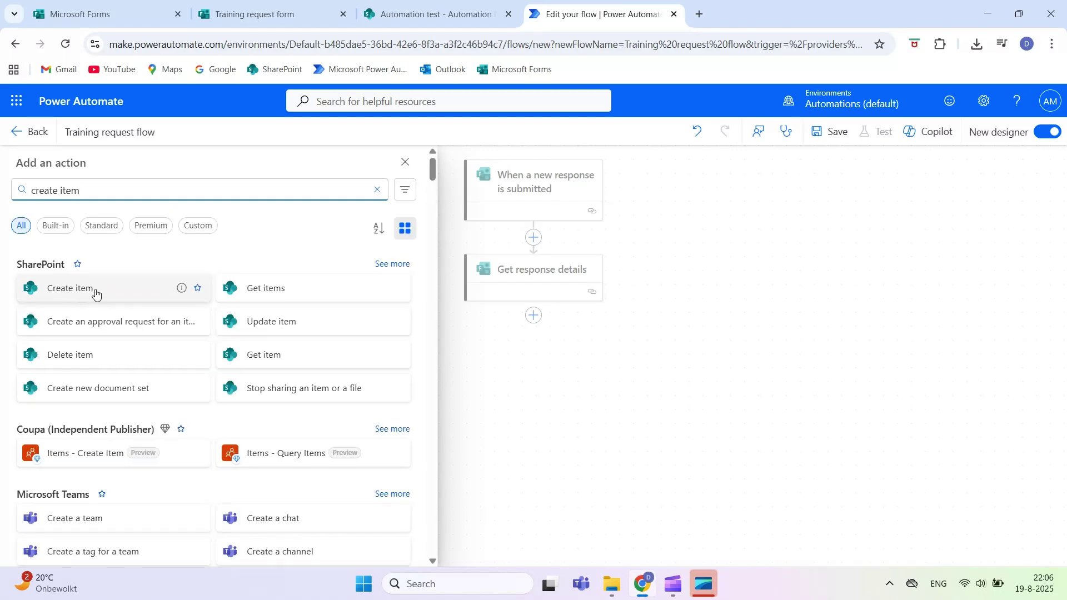
{"action": "left_click", "coordinate": [92, 298]}
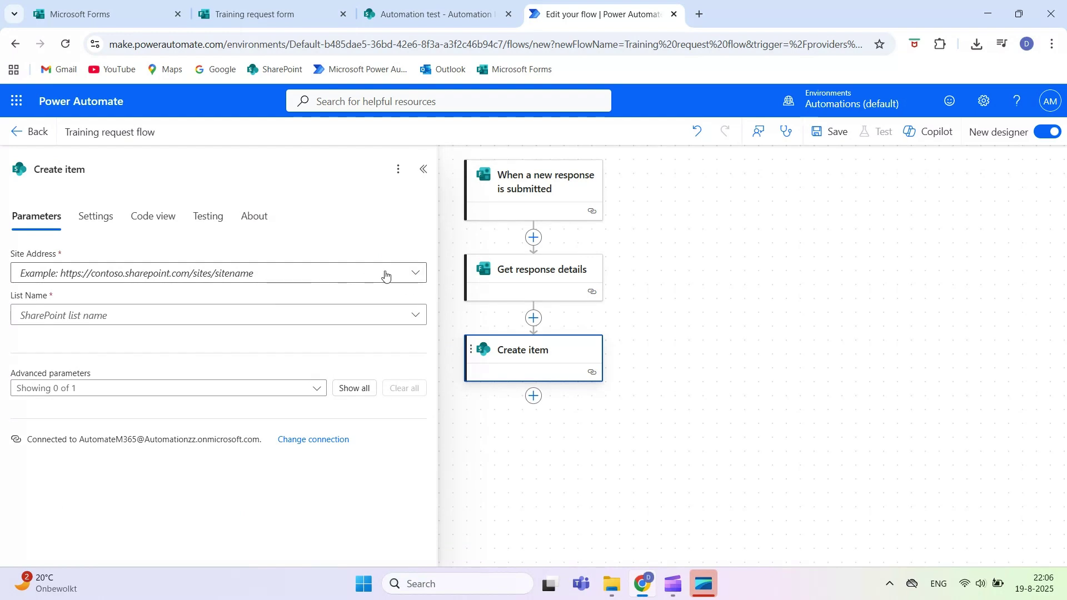
Set Create item's Site Address to Automation test and List Name to Automation list.
{"action": "left_click", "coordinate": [413, 274]}
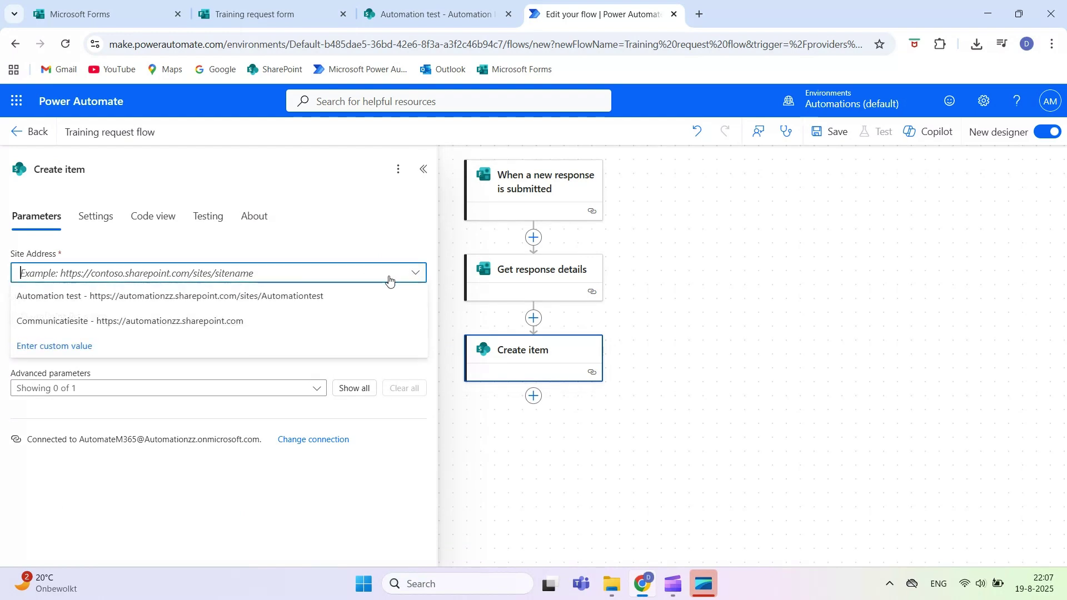
{"action": "left_click", "coordinate": [70, 304]}
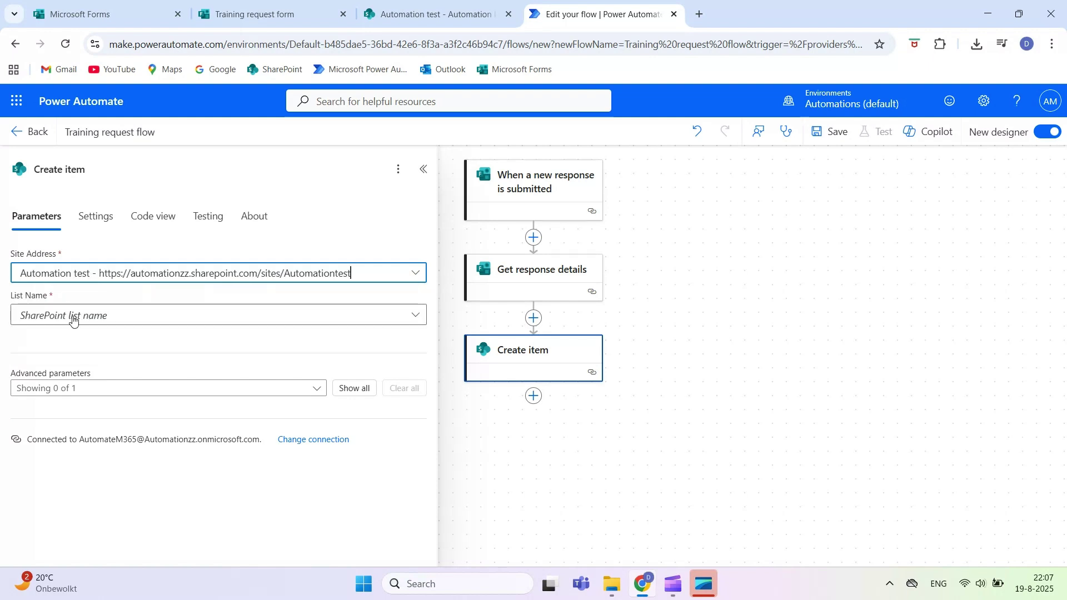
{"action": "left_click", "coordinate": [414, 316]}
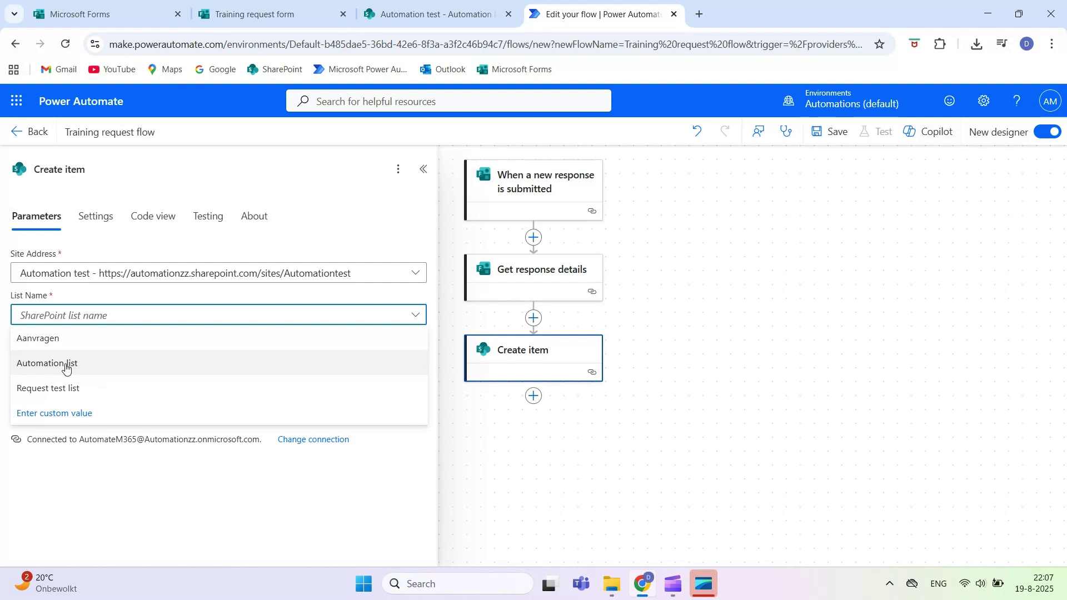
{"action": "left_click", "coordinate": [67, 367]}
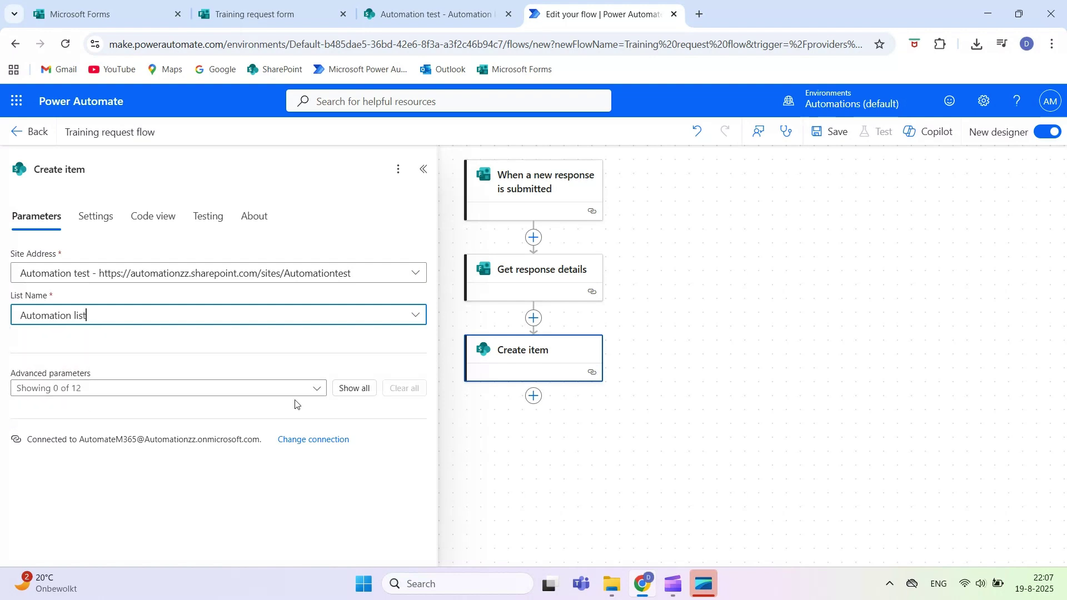
Map the form's Description and Department answers into Description and Department Value.
{"action": "left_click", "coordinate": [351, 388]}
{"action": "scroll", "coordinate": [210, 346], "scroll_direction": "down", "scroll_amount": 3}
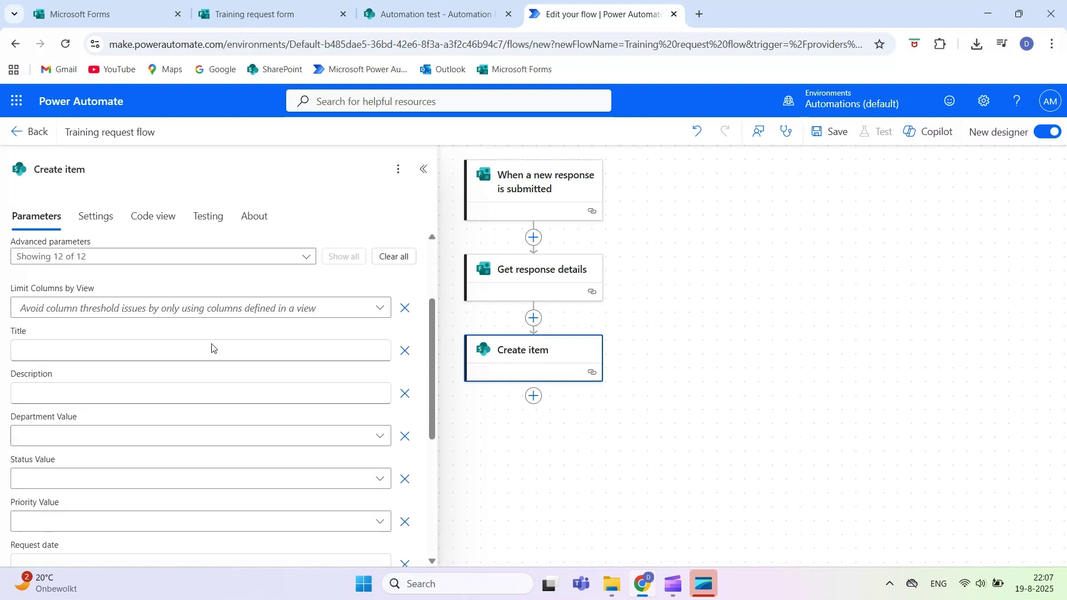
{"action": "scroll", "coordinate": [166, 334], "scroll_direction": "down", "scroll_amount": 1}
{"action": "left_click", "coordinate": [200, 316]}
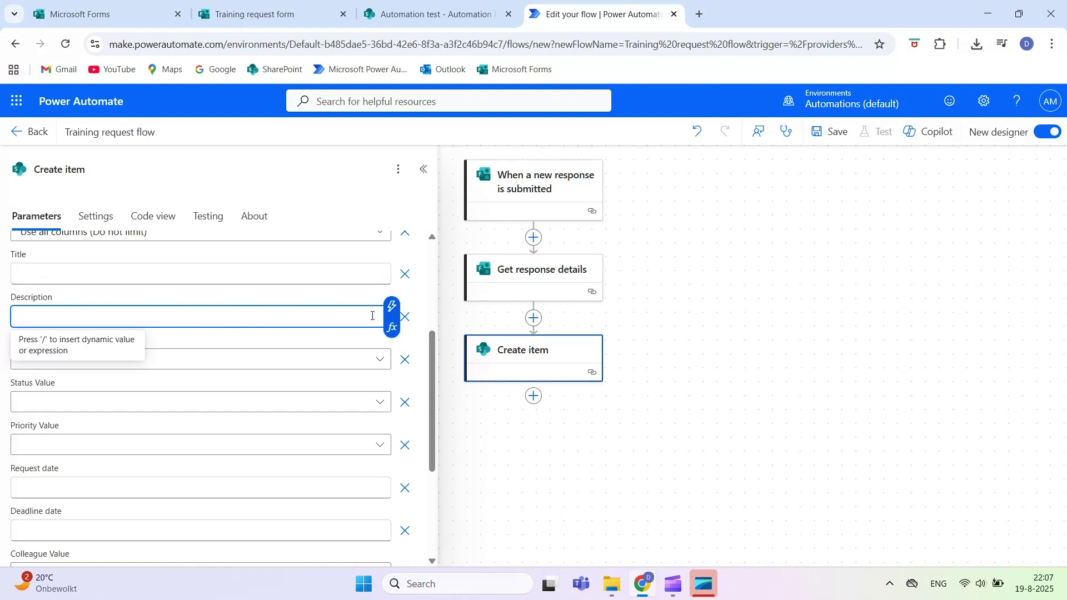
{"action": "left_click", "coordinate": [390, 308]}
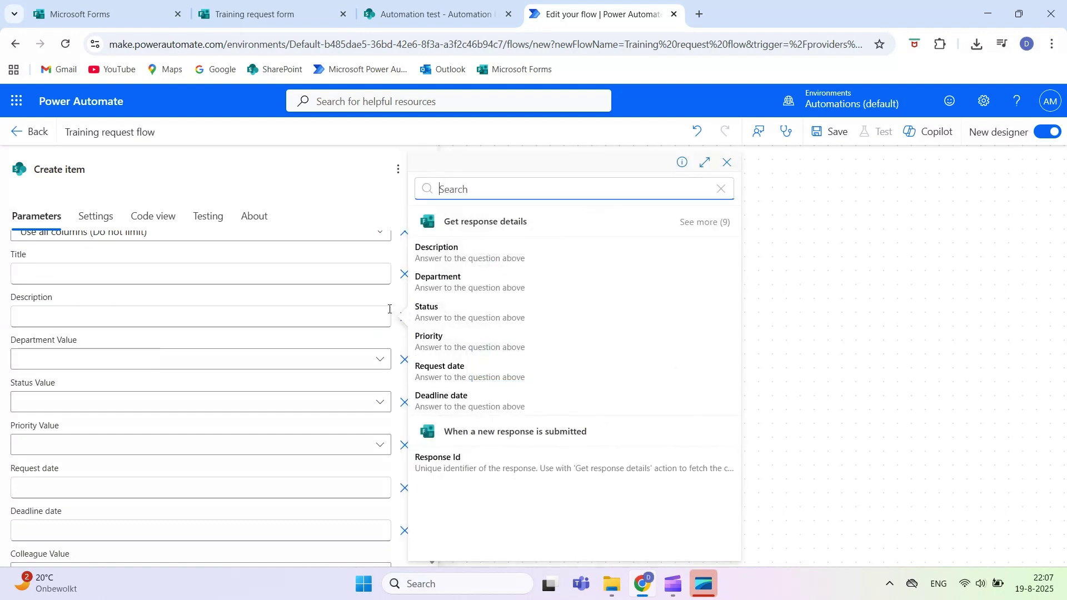
{"action": "left_click", "coordinate": [459, 256]}
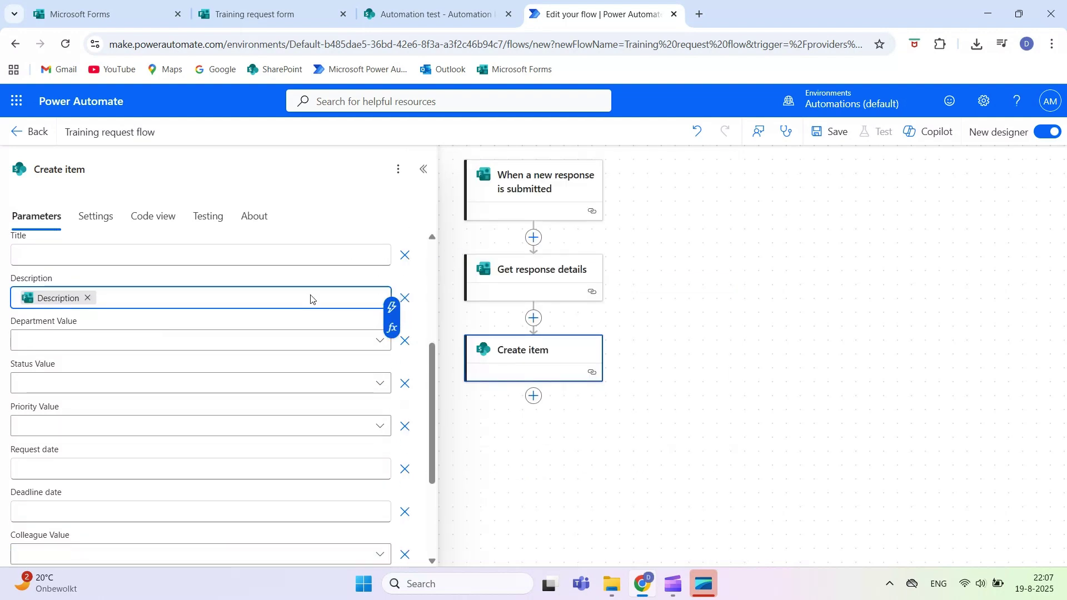
{"action": "scroll", "coordinate": [78, 285], "scroll_direction": "down", "scroll_amount": 1}
{"action": "left_click", "coordinate": [74, 294]}
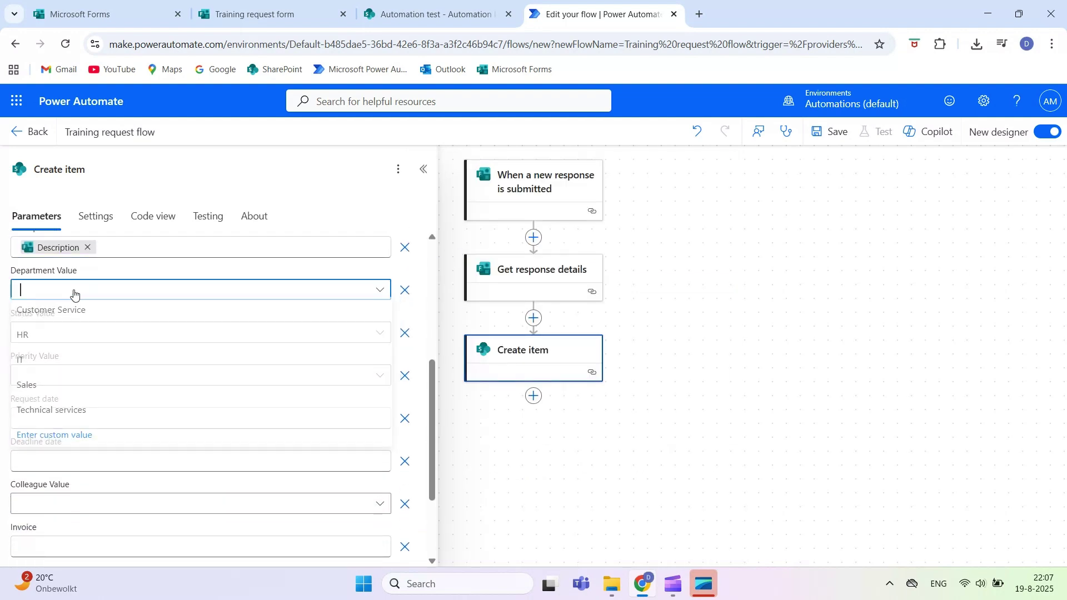
{"action": "left_click", "coordinate": [63, 438]}
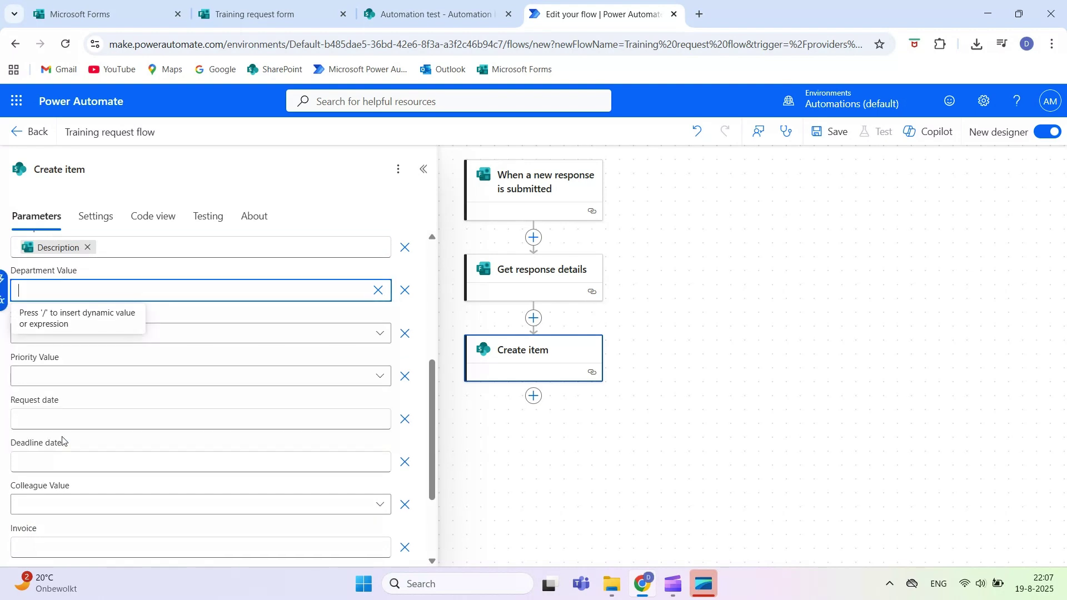
{"action": "left_click", "coordinate": [3, 282]}
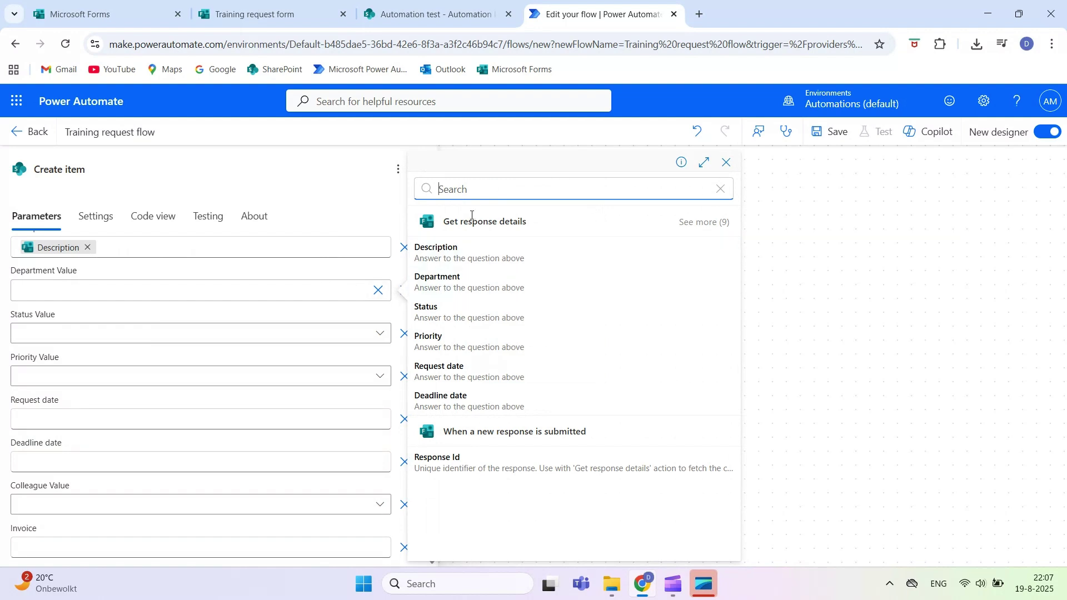
{"action": "type", "text": "department"}
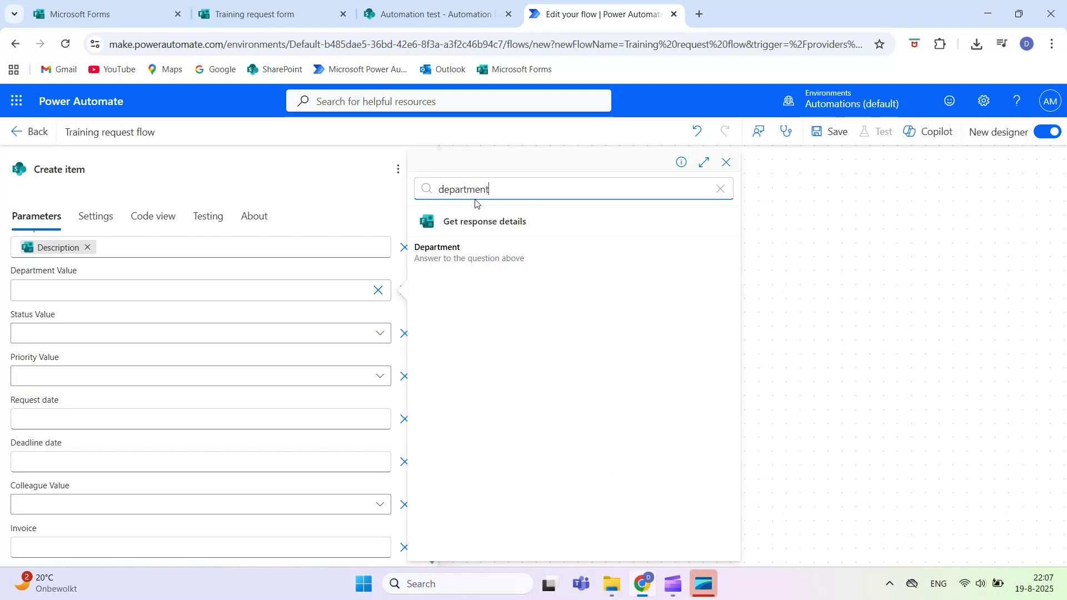
{"action": "left_click", "coordinate": [487, 254]}
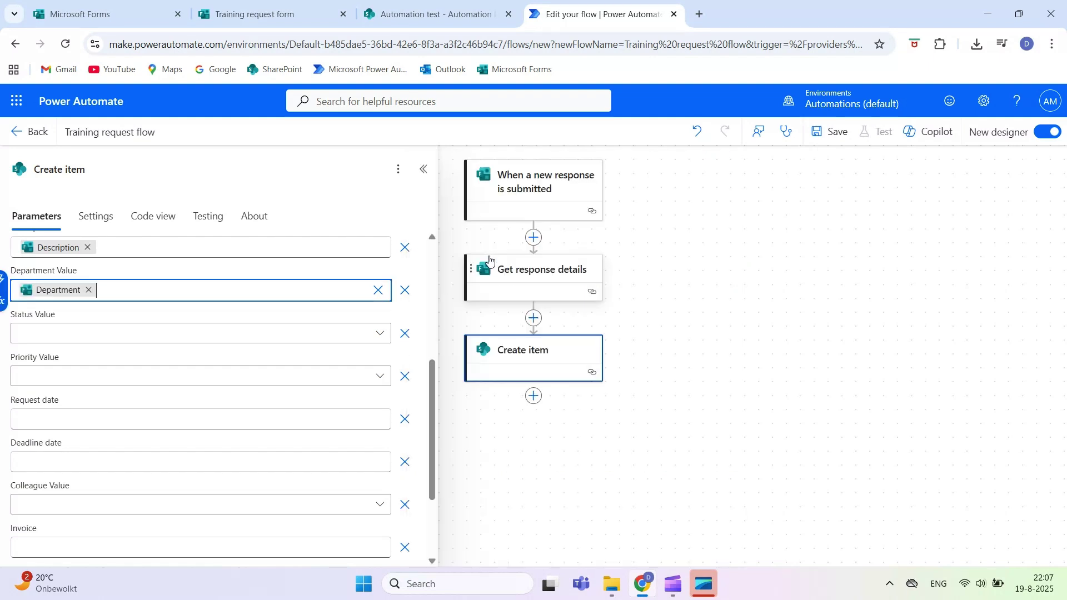
Map the form's Status and Priority answers into custom Status Value and Priority Value.
{"action": "left_click", "coordinate": [158, 334]}
{"action": "left_click", "coordinate": [48, 414]}
{"action": "key", "text": "/"}
{"action": "left_click", "coordinate": [482, 315]}
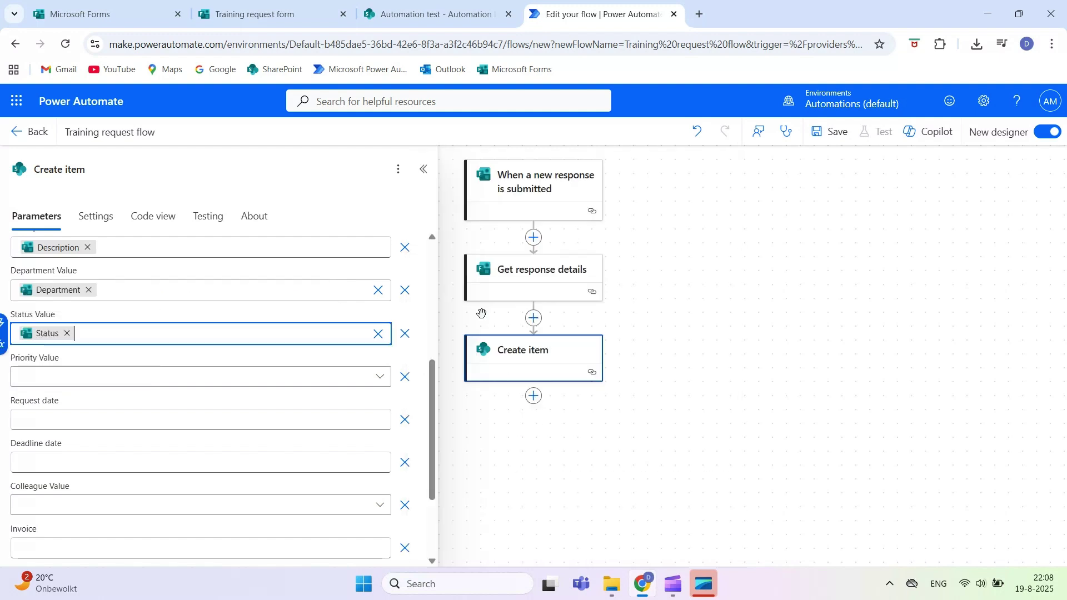
{"action": "left_click", "coordinate": [107, 376]}
{"action": "left_click", "coordinate": [48, 457]}
{"action": "key", "text": "/"}
{"action": "left_click", "coordinate": [477, 343]}
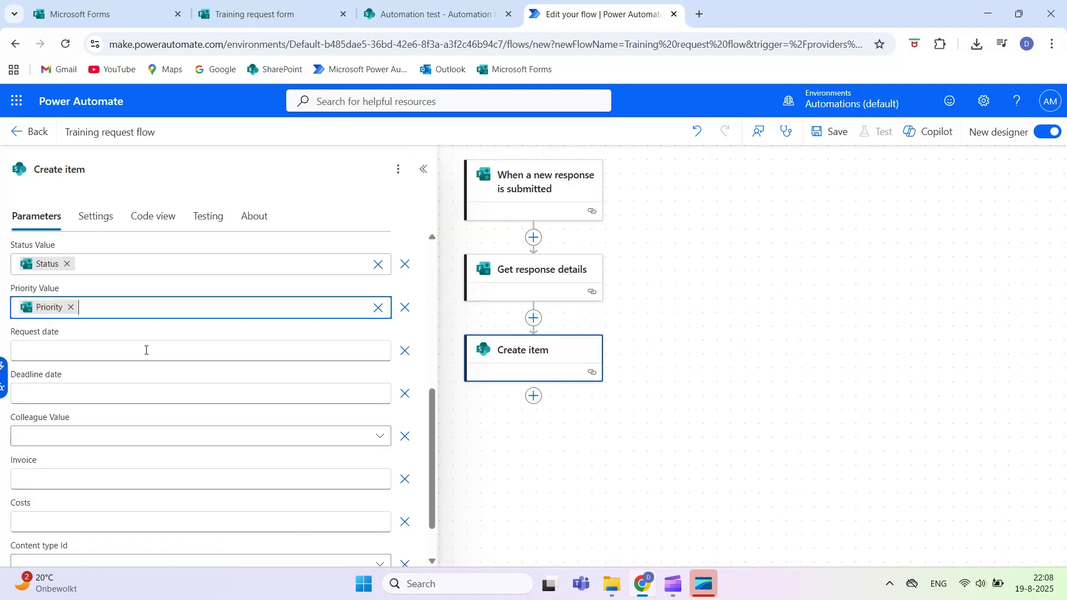
Map the Request date, Deadline date and Colleague answers into their list fields.
{"action": "left_click", "coordinate": [146, 350]}
{"action": "key", "text": "/"}
{"action": "left_click", "coordinate": [443, 367]}
{"action": "left_click", "coordinate": [383, 394]}
{"action": "key", "text": "/"}
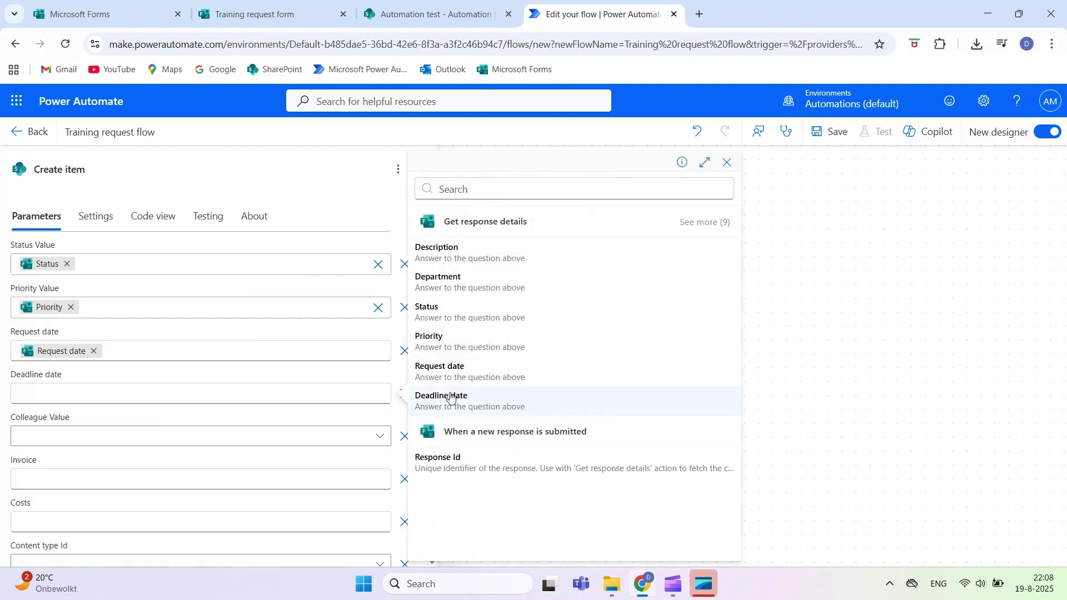
{"action": "left_click", "coordinate": [451, 397]}
{"action": "left_click", "coordinate": [207, 436]}
{"action": "left_click", "coordinate": [47, 411]}
{"action": "type", "text": "/coll"}
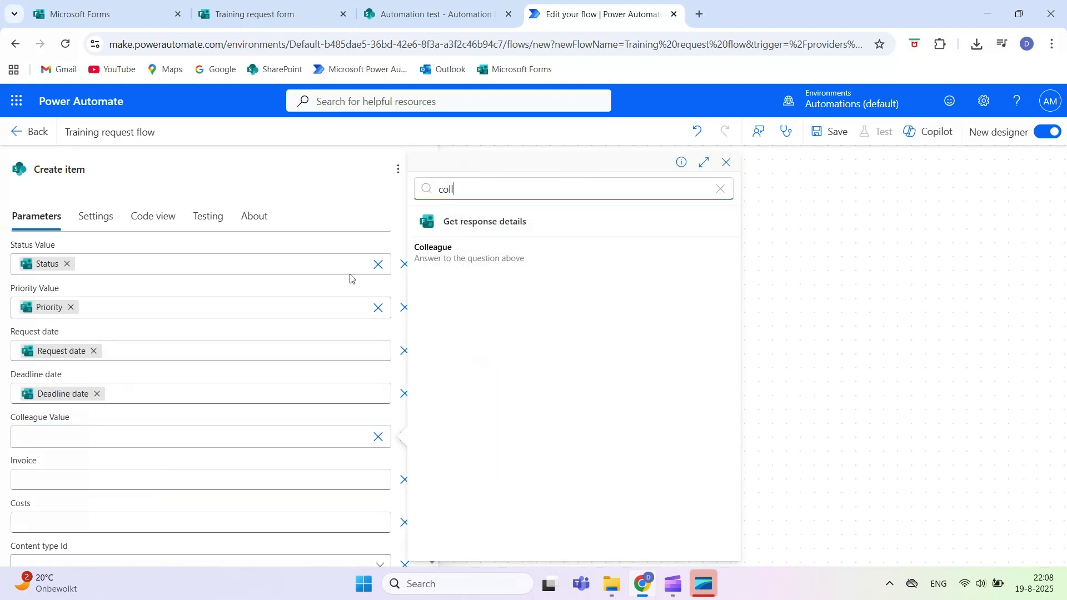
{"action": "key", "text": "Return"}
{"action": "left_click", "coordinate": [744, 356]}
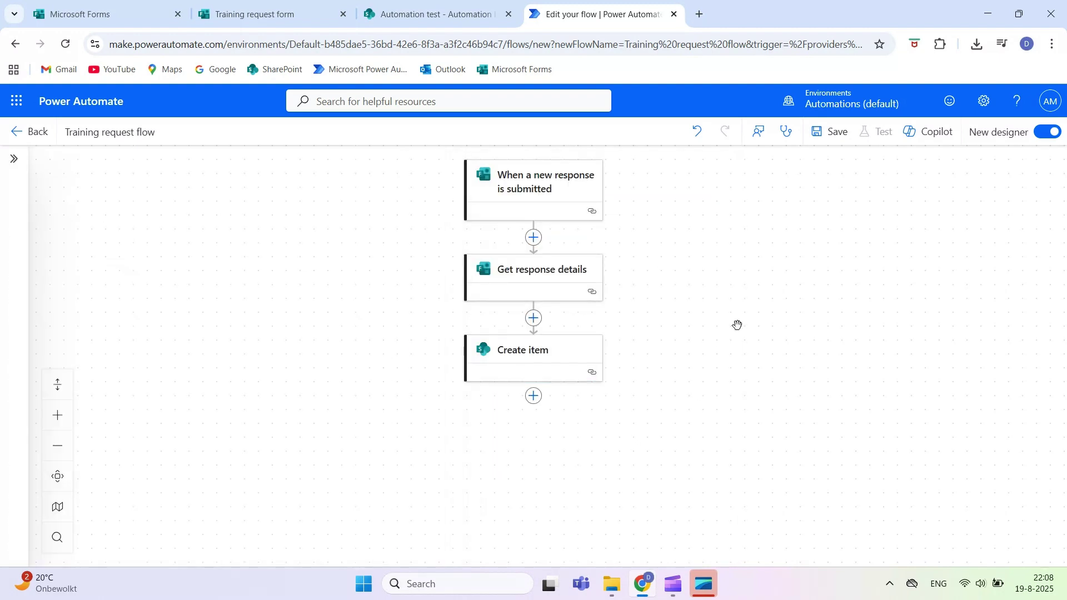
Save the flow and start a manual test that waits for the trigger.
{"action": "left_click", "coordinate": [832, 133]}
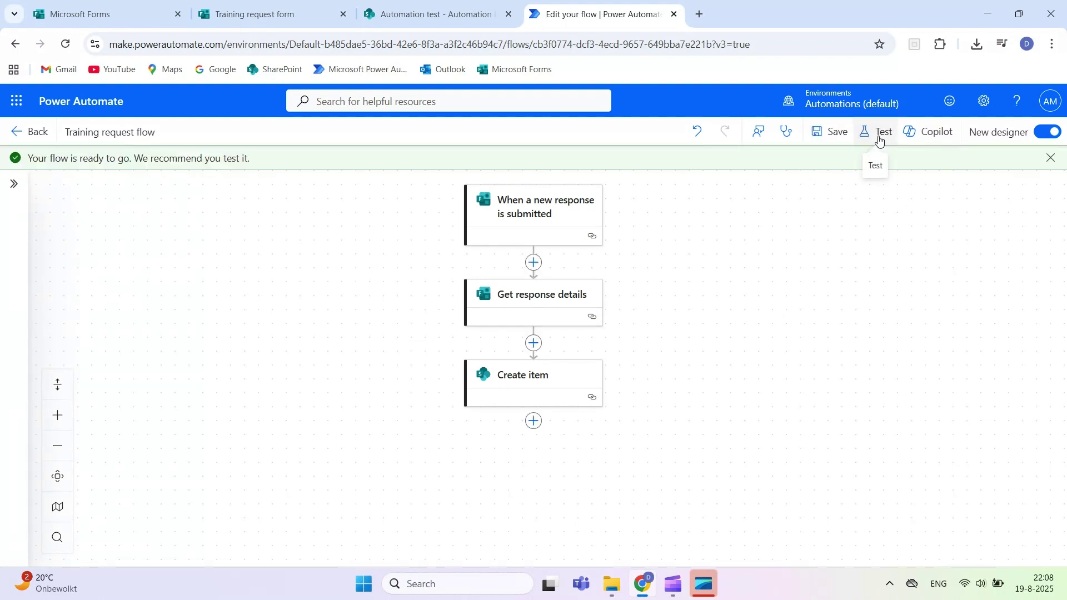
{"action": "left_click", "coordinate": [880, 141]}
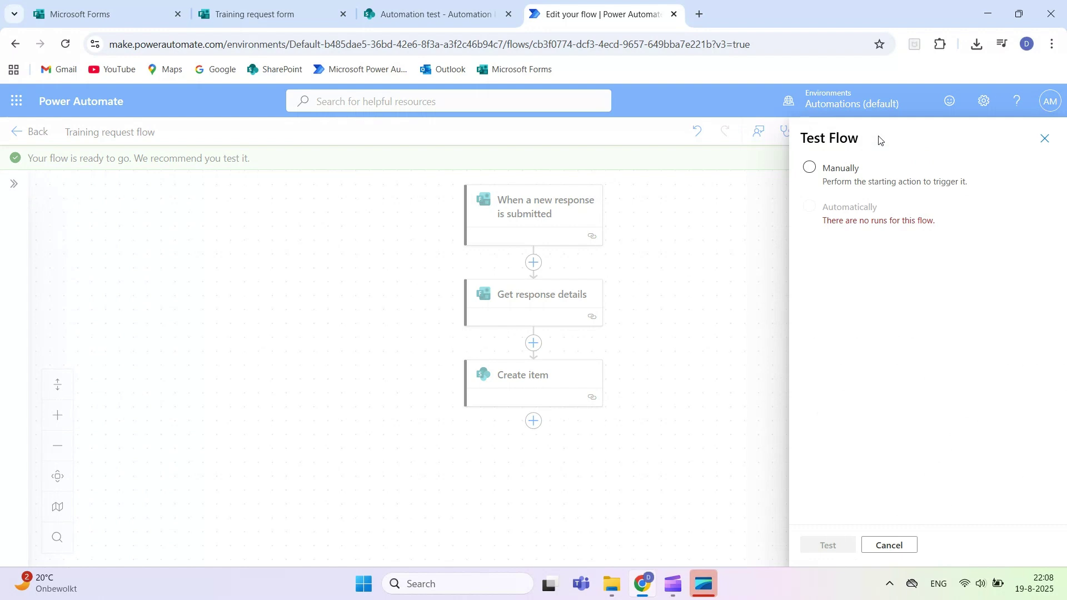
{"action": "left_click", "coordinate": [809, 170]}
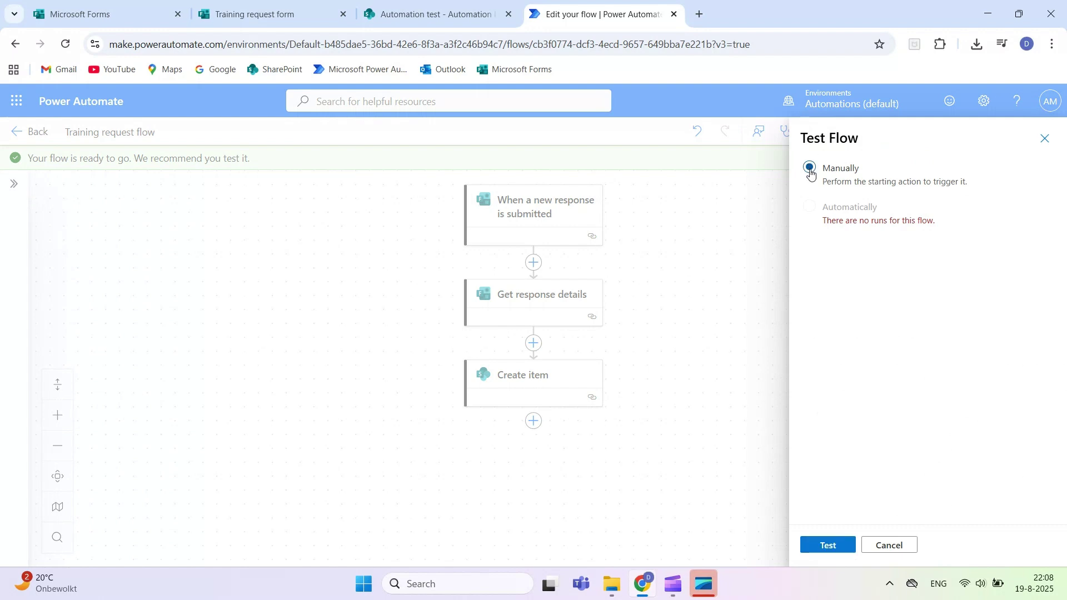
{"action": "left_click", "coordinate": [825, 548]}
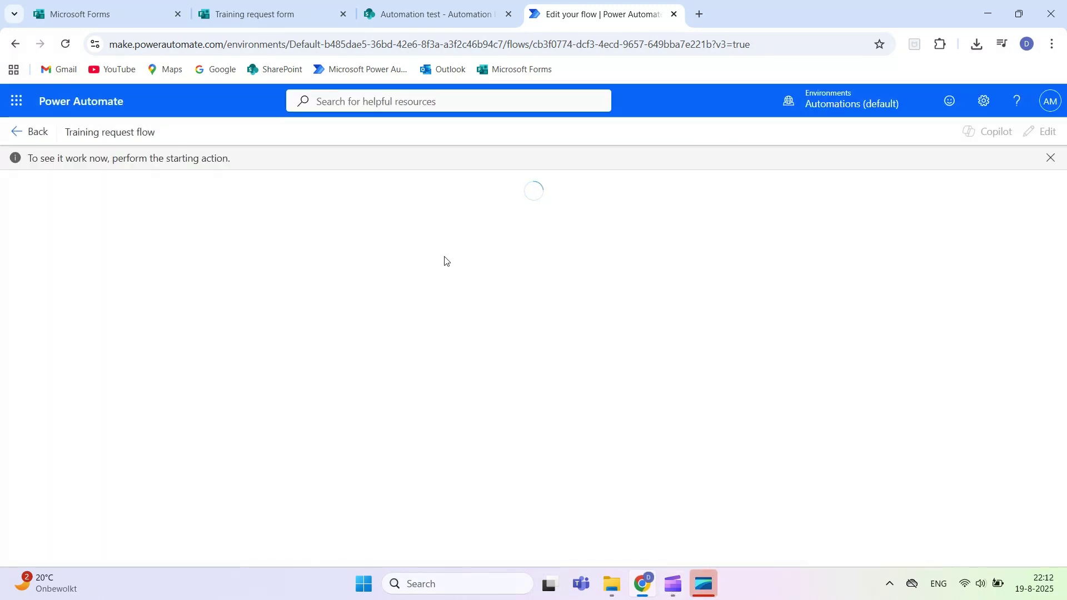
Preview the Training request form and enter 'Inlog problems IT' as the Description.
{"action": "left_click", "coordinate": [109, 17]}
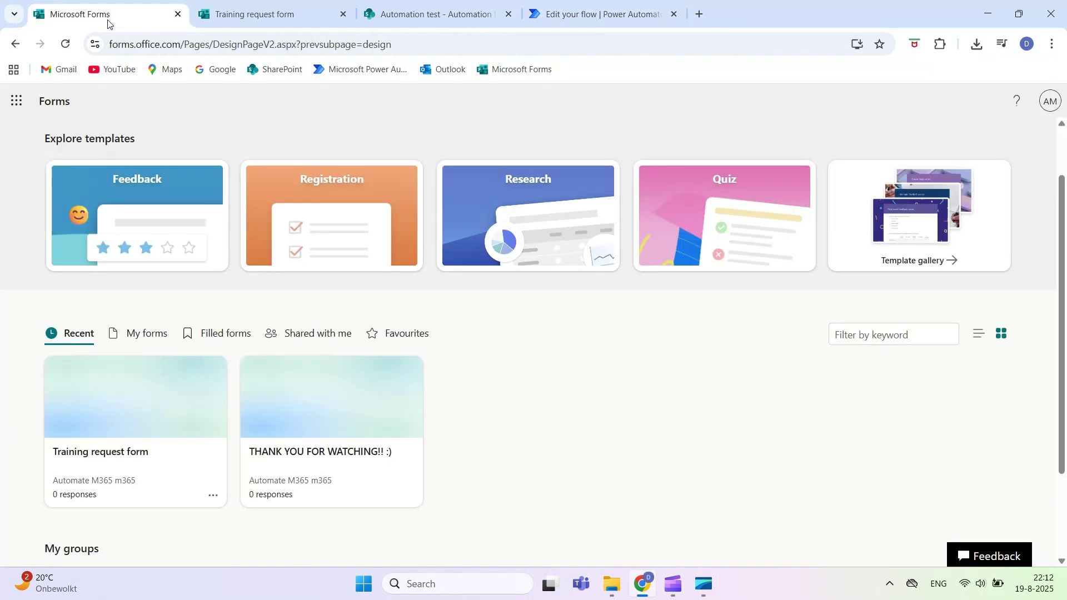
{"action": "left_click", "coordinate": [119, 401]}
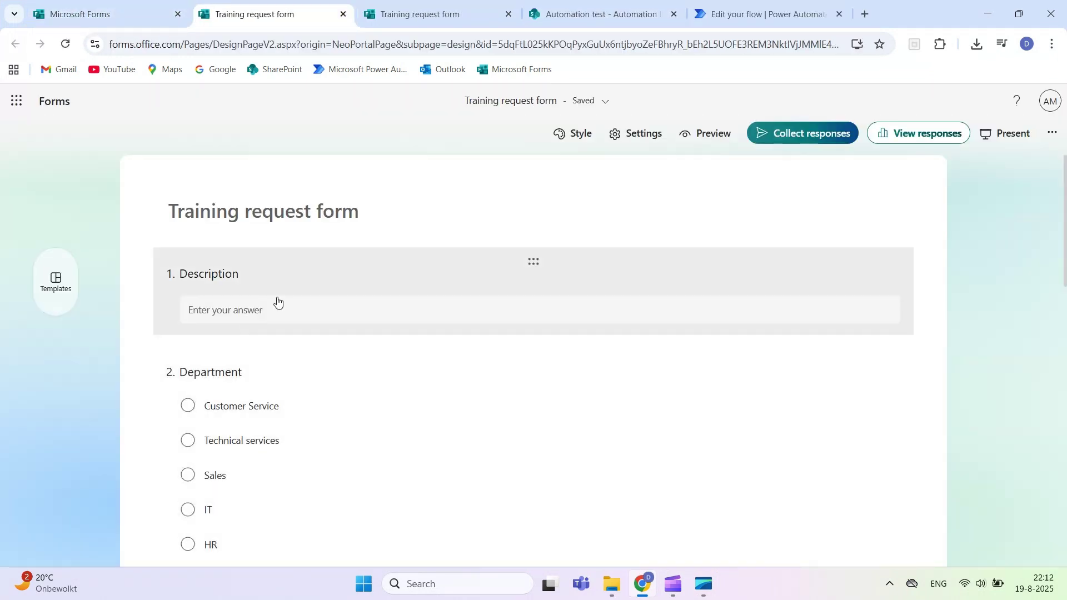
{"action": "left_click", "coordinate": [701, 134]}
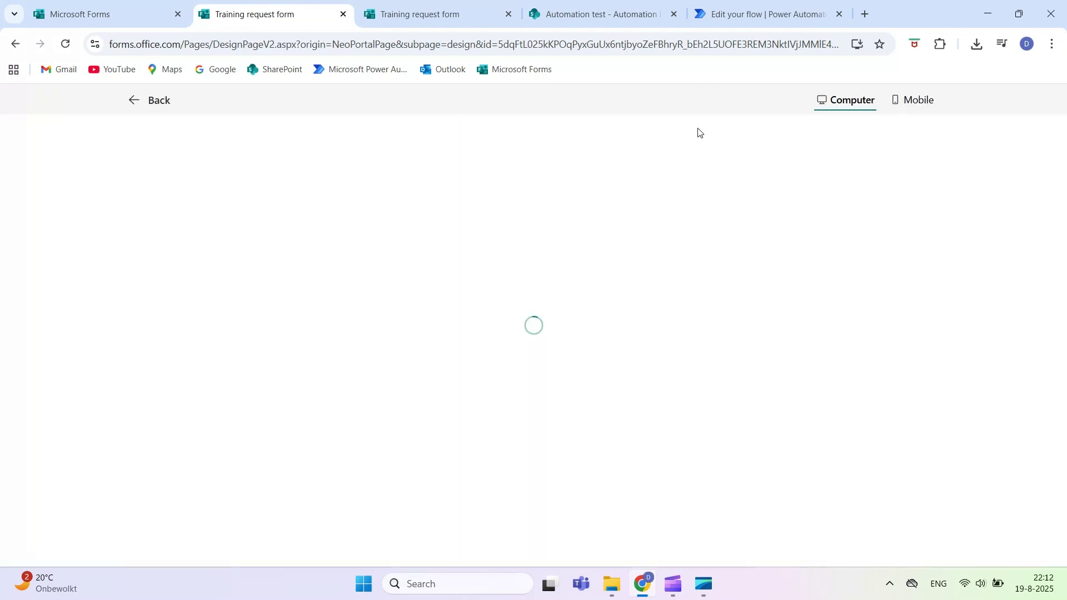
{"action": "left_click", "coordinate": [316, 304]}
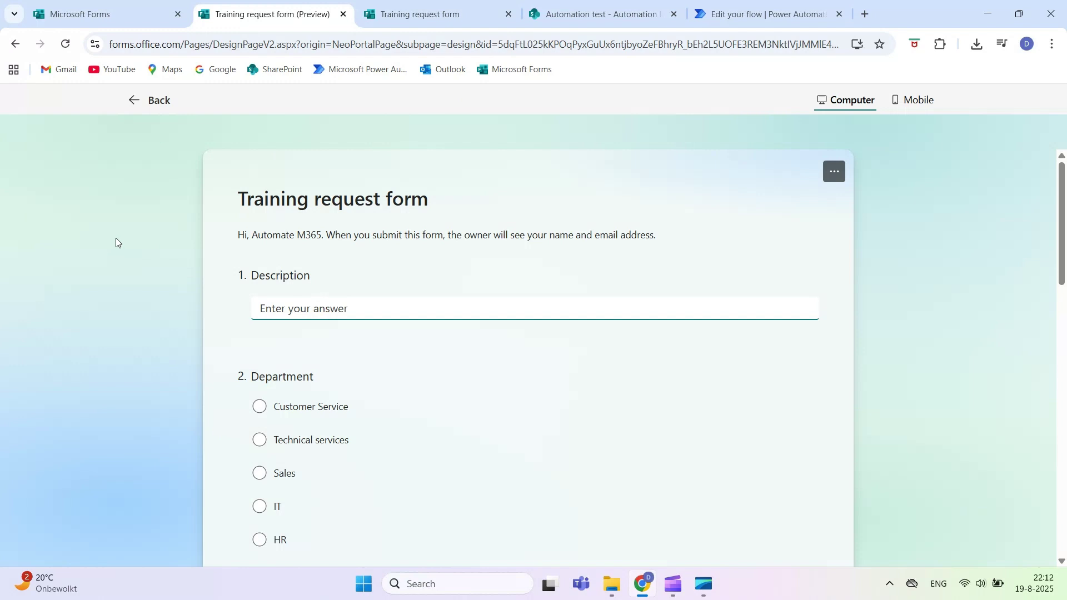
{"action": "type", "text": "Inlog problems IT"}
Answer department IT, status Pending and priority High.
{"action": "scroll", "coordinate": [117, 251], "scroll_direction": "down", "scroll_amount": 1}
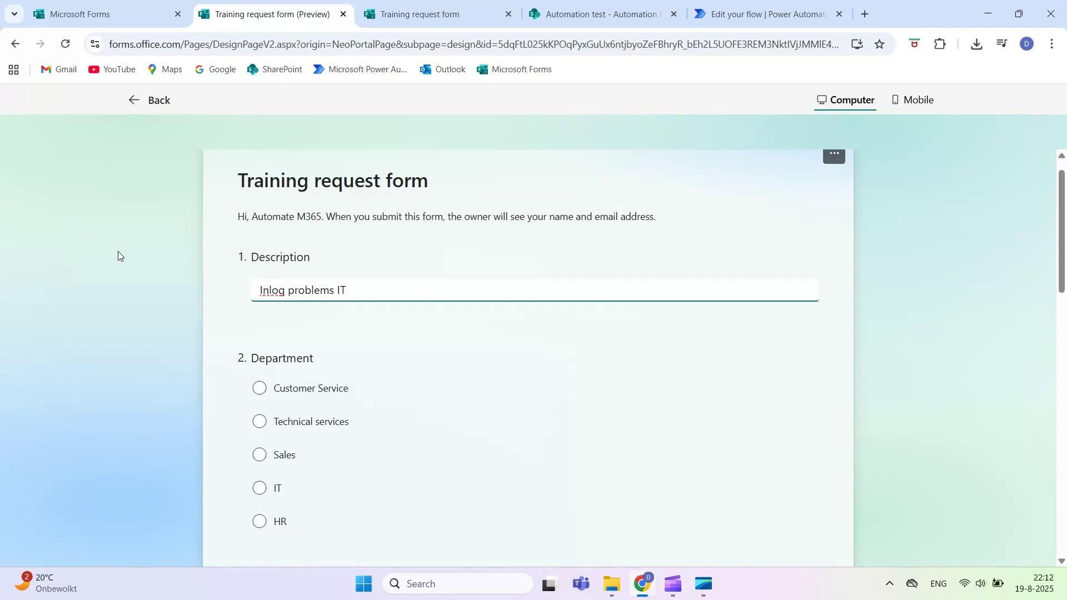
{"action": "left_click", "coordinate": [259, 437]}
{"action": "scroll", "coordinate": [55, 312], "scroll_direction": "down", "scroll_amount": 5}
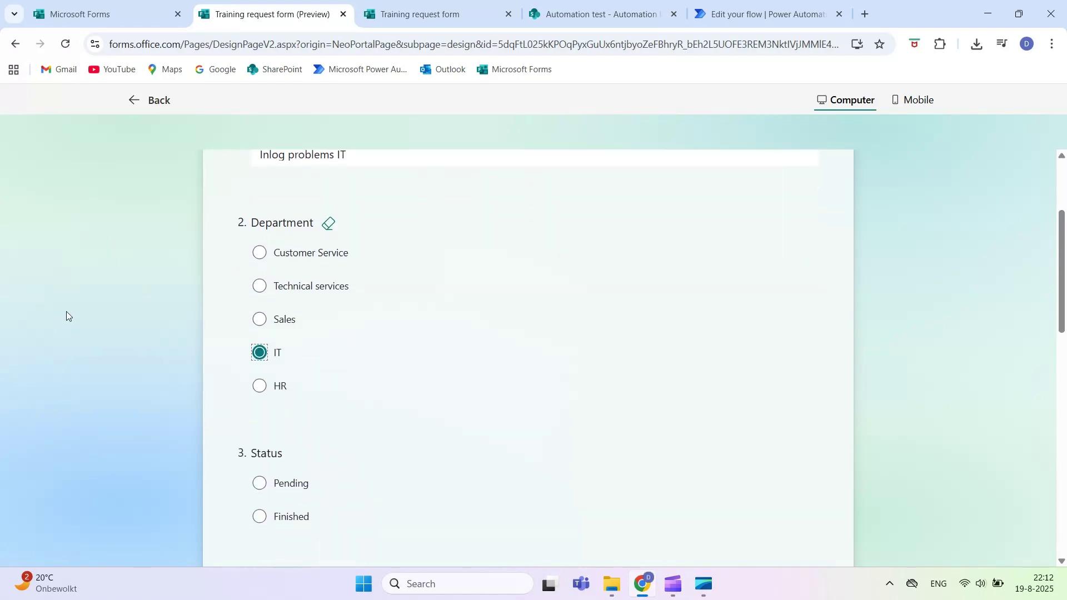
{"action": "left_click", "coordinate": [261, 223]}
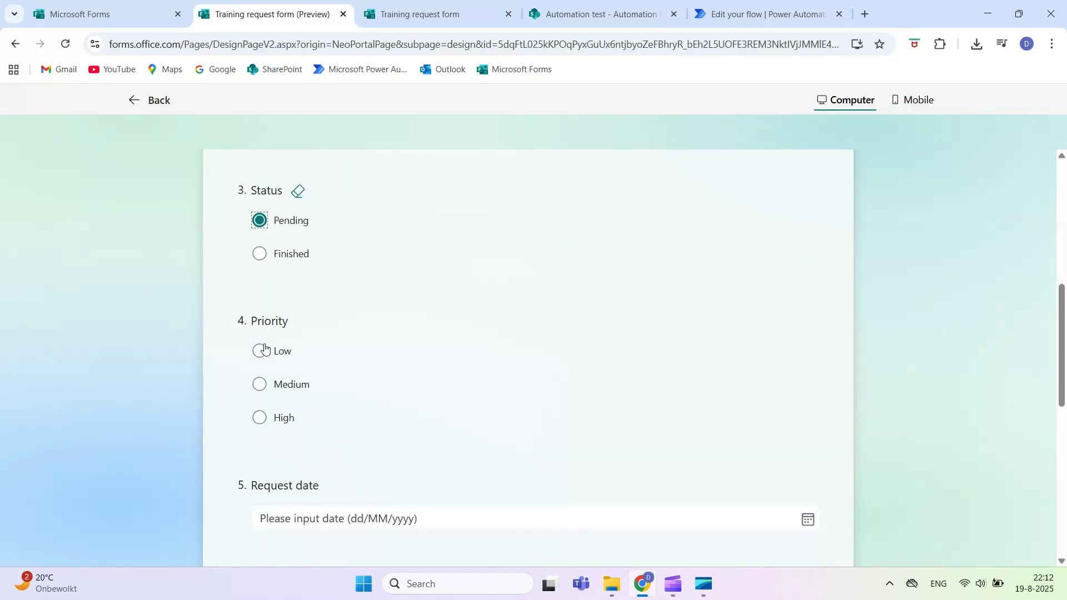
{"action": "left_click", "coordinate": [259, 420]}
{"action": "scroll", "coordinate": [91, 368], "scroll_direction": "down", "scroll_amount": 3}
Pick request date 19/08/2025, deadline 21/08/2025, choose a colleague and submit.
{"action": "left_click", "coordinate": [269, 311]}
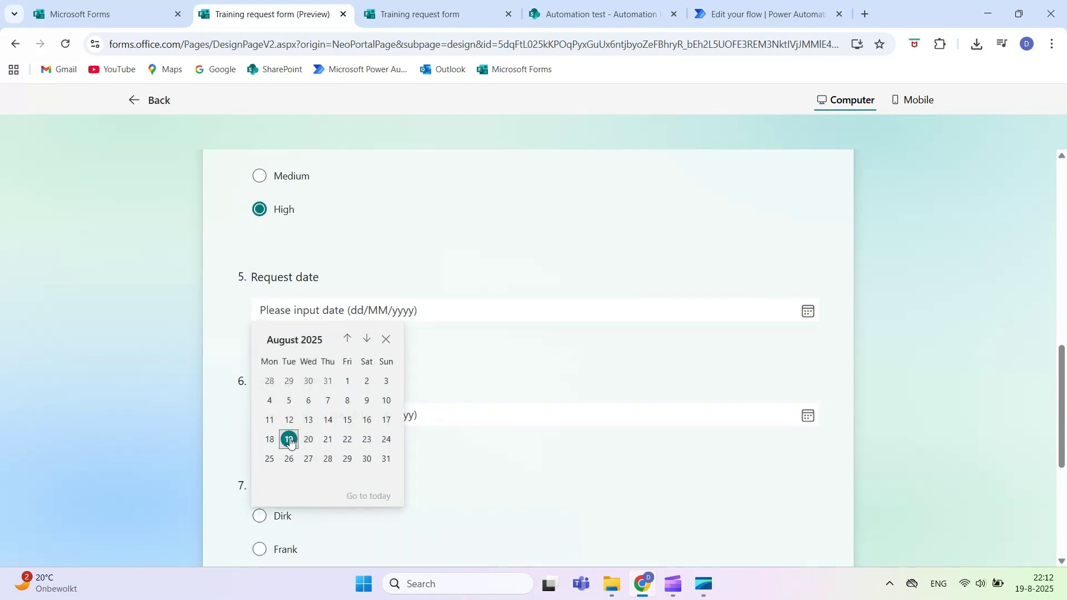
{"action": "left_click", "coordinate": [289, 439]}
{"action": "left_click", "coordinate": [274, 414]}
{"action": "left_click", "coordinate": [328, 334]}
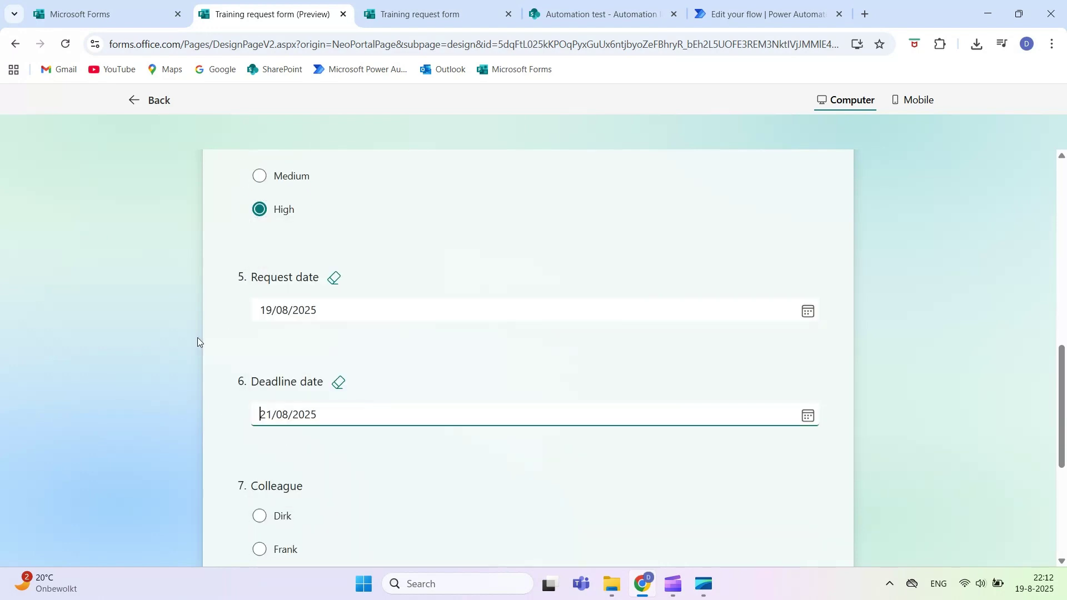
{"action": "scroll", "coordinate": [217, 354], "scroll_direction": "down", "scroll_amount": 3}
{"action": "left_click", "coordinate": [259, 307]}
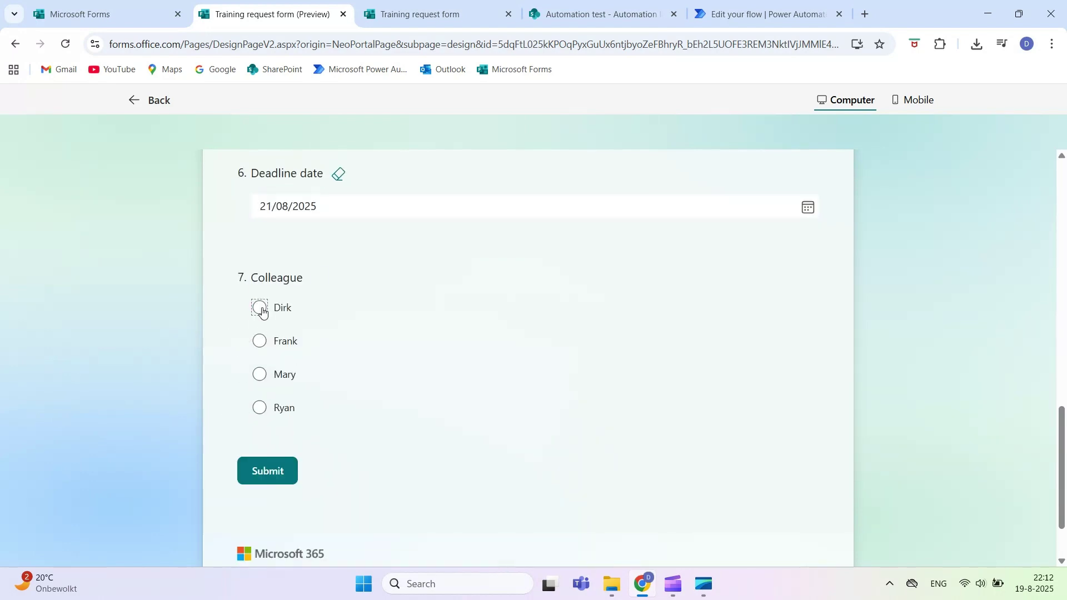
{"action": "left_click", "coordinate": [267, 476]}
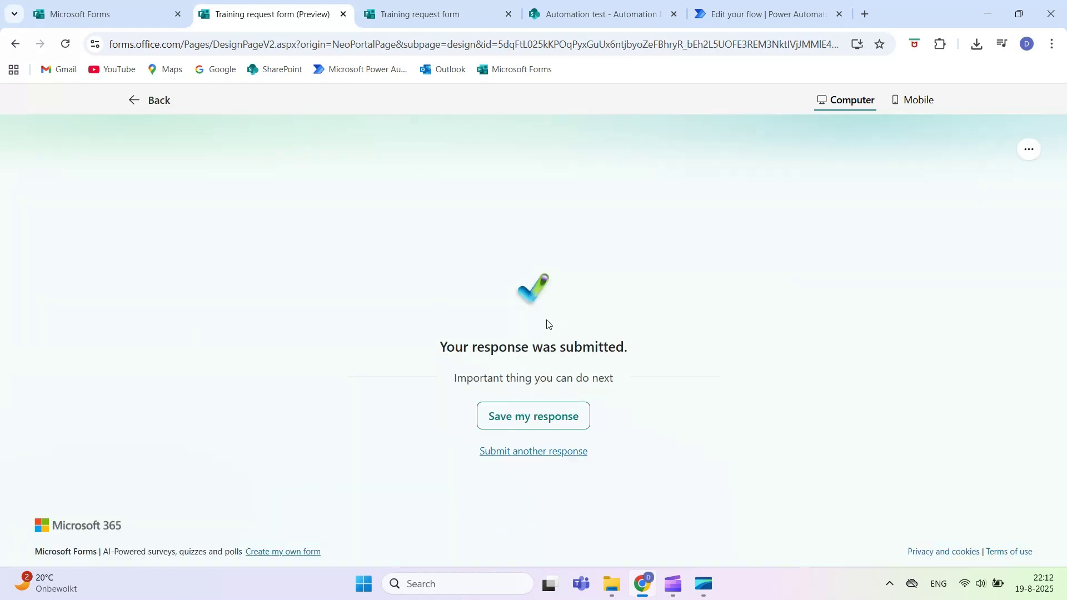
{"action": "left_click", "coordinate": [731, 19]}
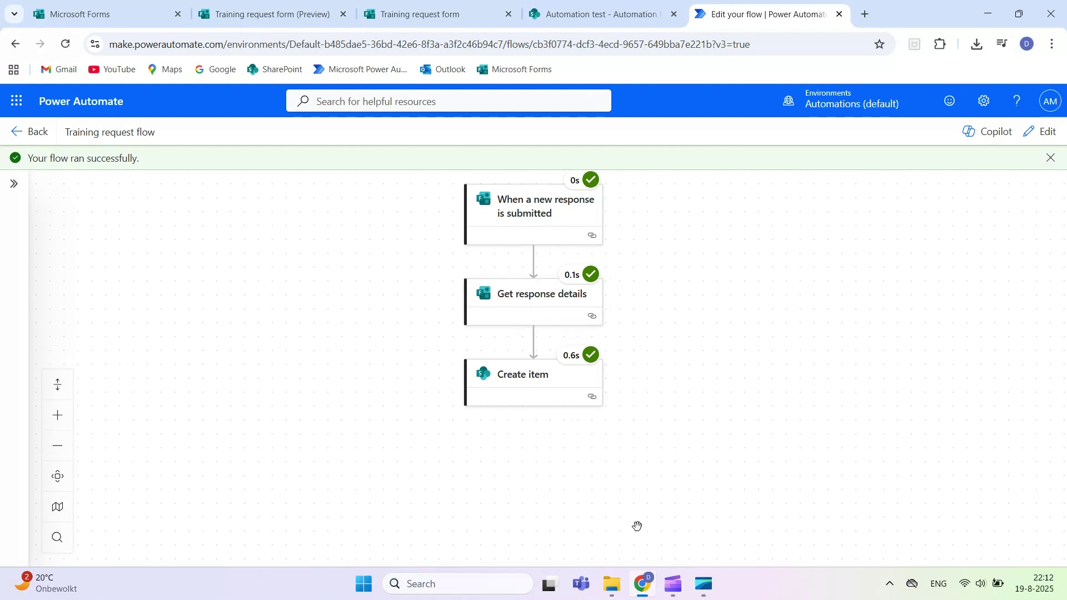
After the successful flow run, switch to the SharePoint Automation list.
{"action": "left_click", "coordinate": [604, 21]}
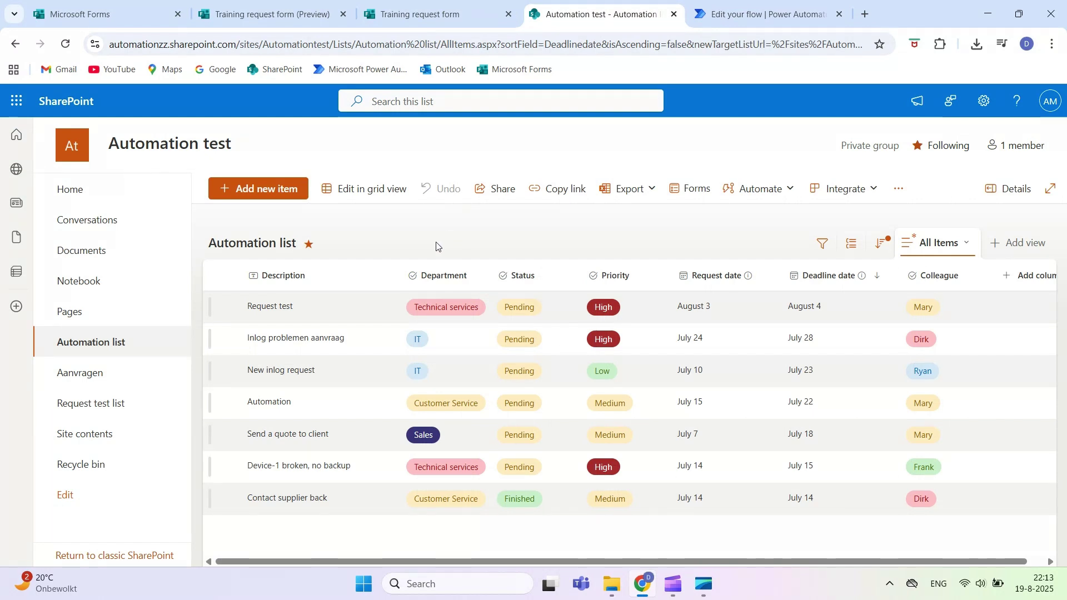
Reload the Automation list to show the new Inlog problems IT item.
{"action": "left_click", "coordinate": [65, 49]}
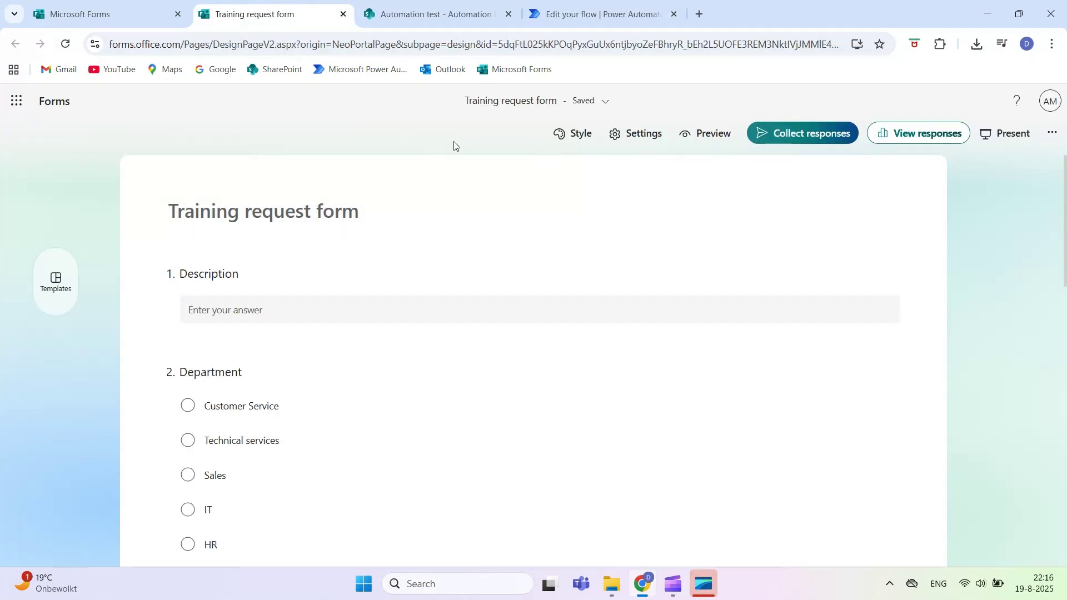
Copy the form's link and send the invitation to one suggested recipient.
{"action": "left_click", "coordinate": [802, 134]}
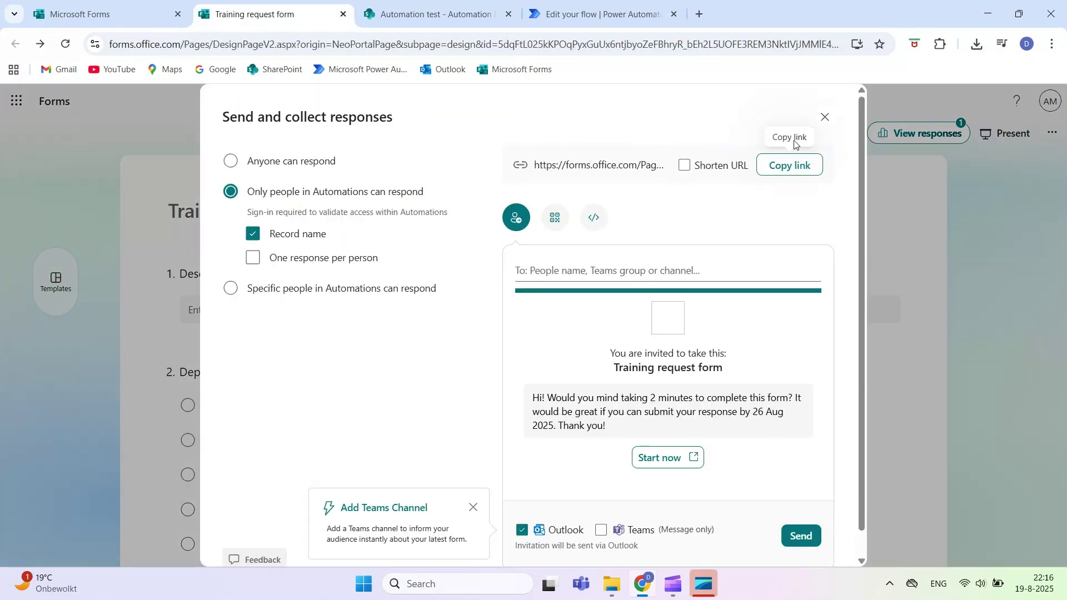
{"action": "left_click", "coordinate": [781, 169]}
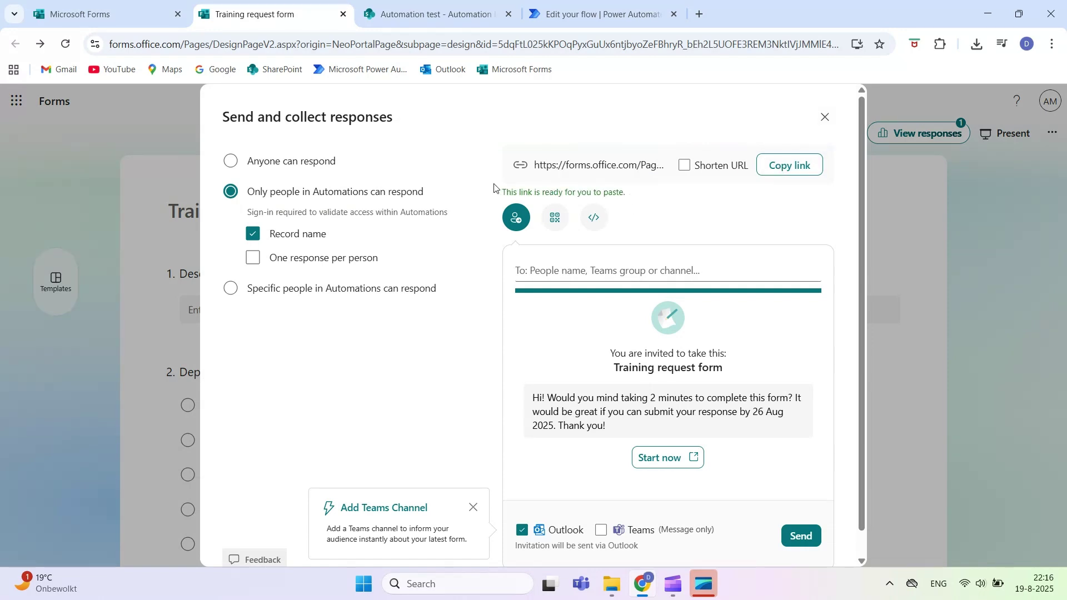
{"action": "left_click", "coordinate": [579, 273]}
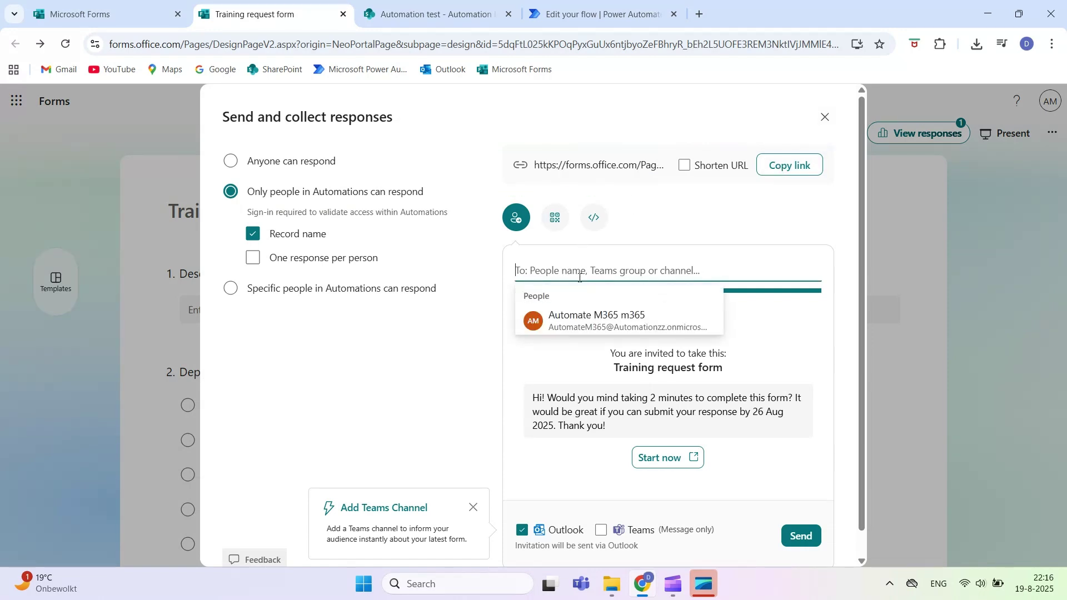
{"action": "left_click", "coordinate": [595, 319]}
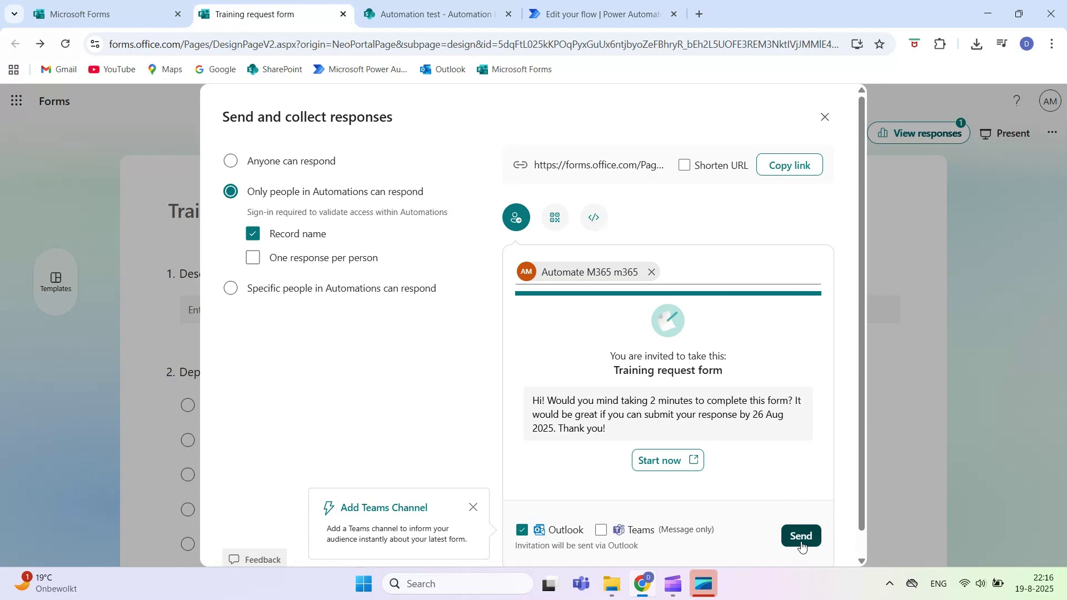
{"action": "left_click", "coordinate": [802, 537]}
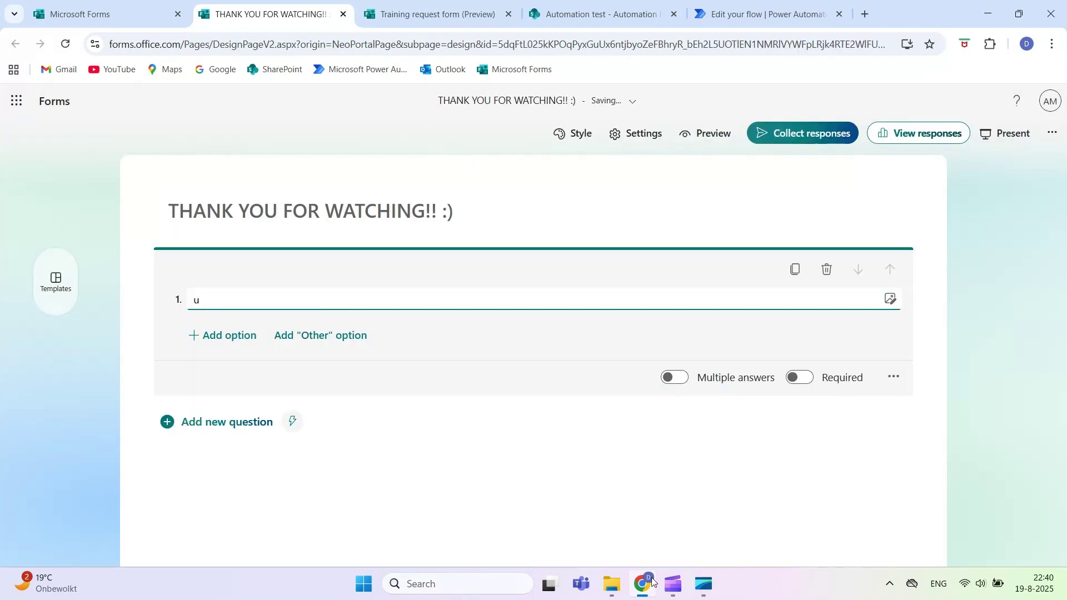
Write the question 'Useful?' with the answer options LIKE and SUBSCRIBE.
{"action": "type", "text": "seful?"}
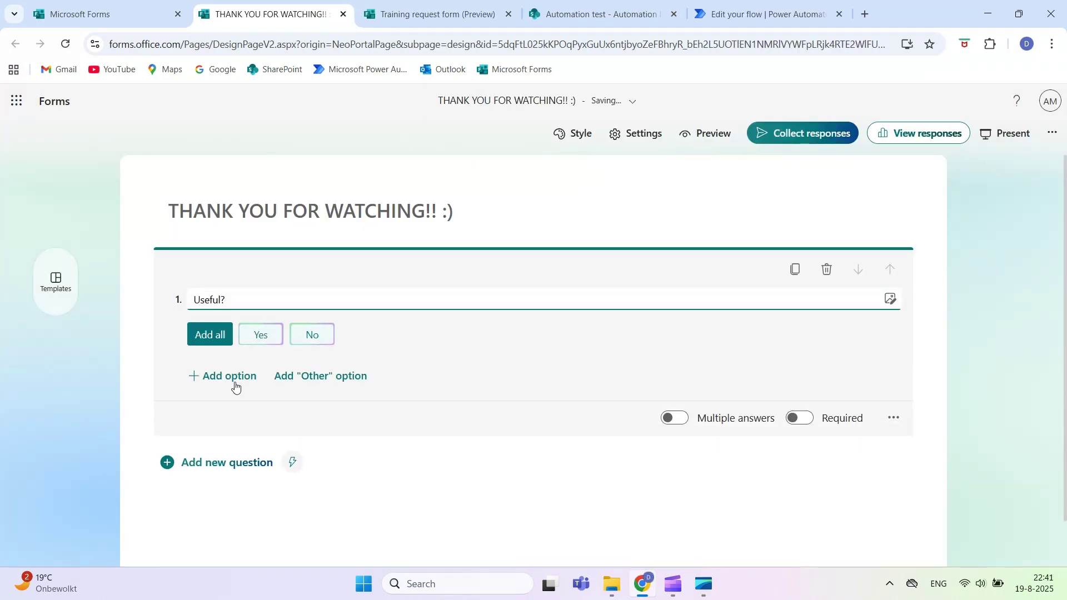
{"action": "left_click", "coordinate": [232, 375]}
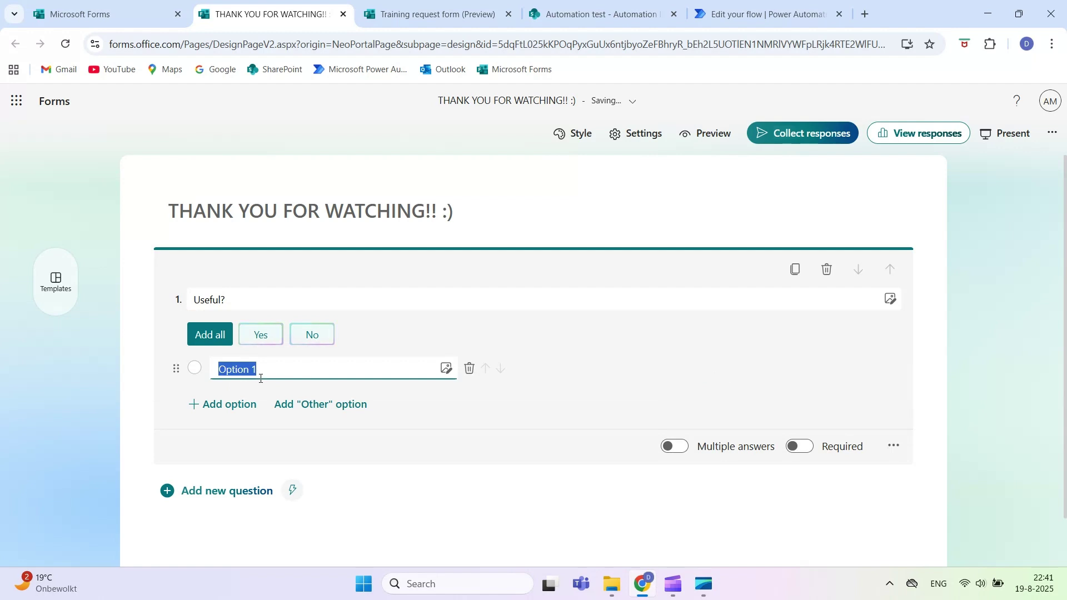
{"action": "type", "text": "LIKE"}
{"action": "key", "text": "Return"}
{"action": "type", "text": "SUBSCRIBE"}
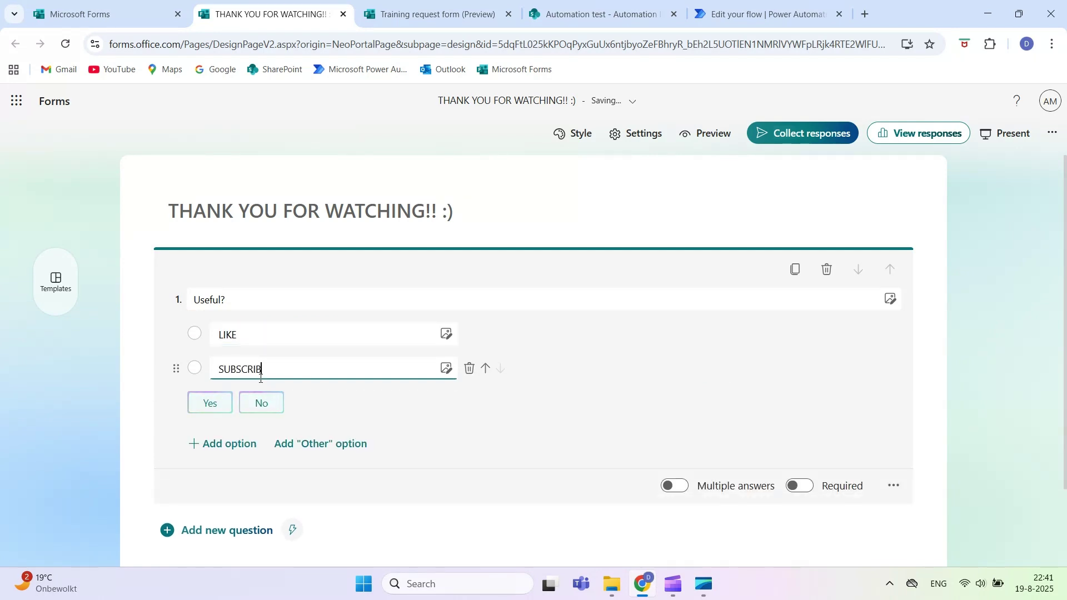